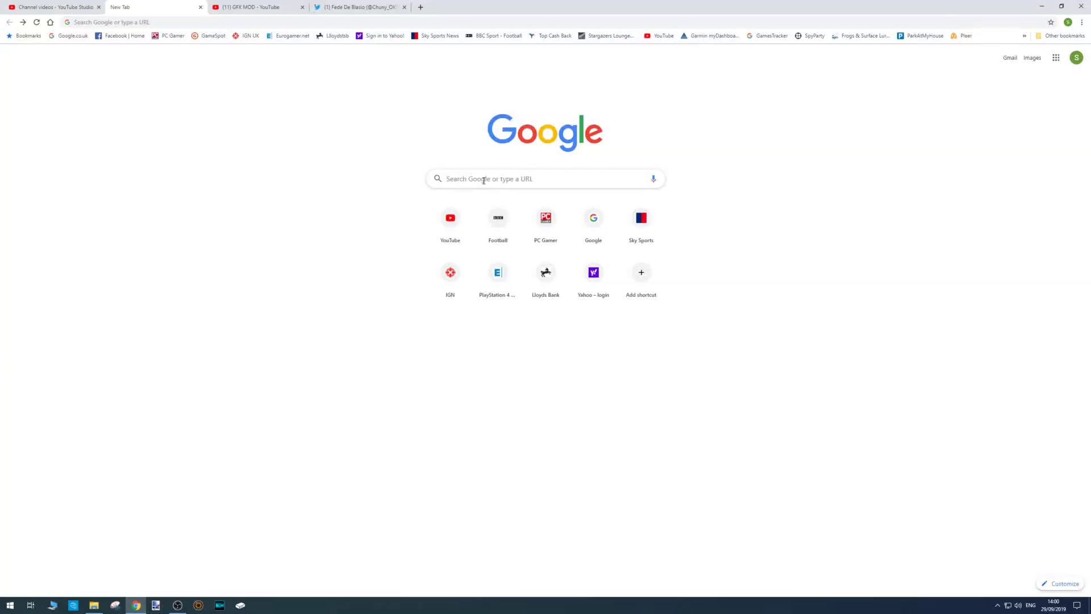
- Search the web for evoweb
left_click(490, 182)
type("evoweb")
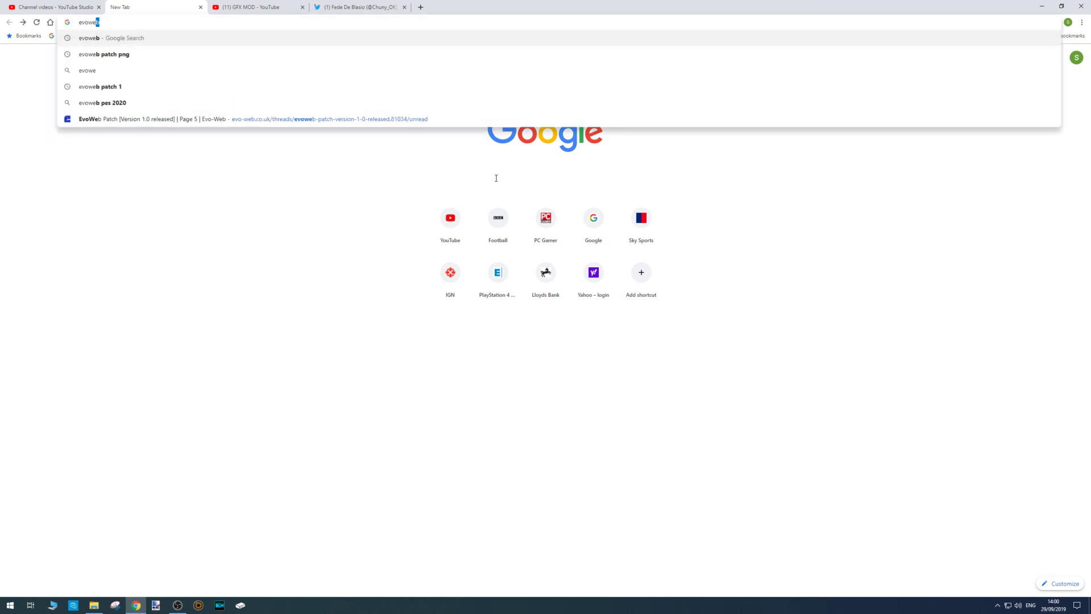
key("Return")
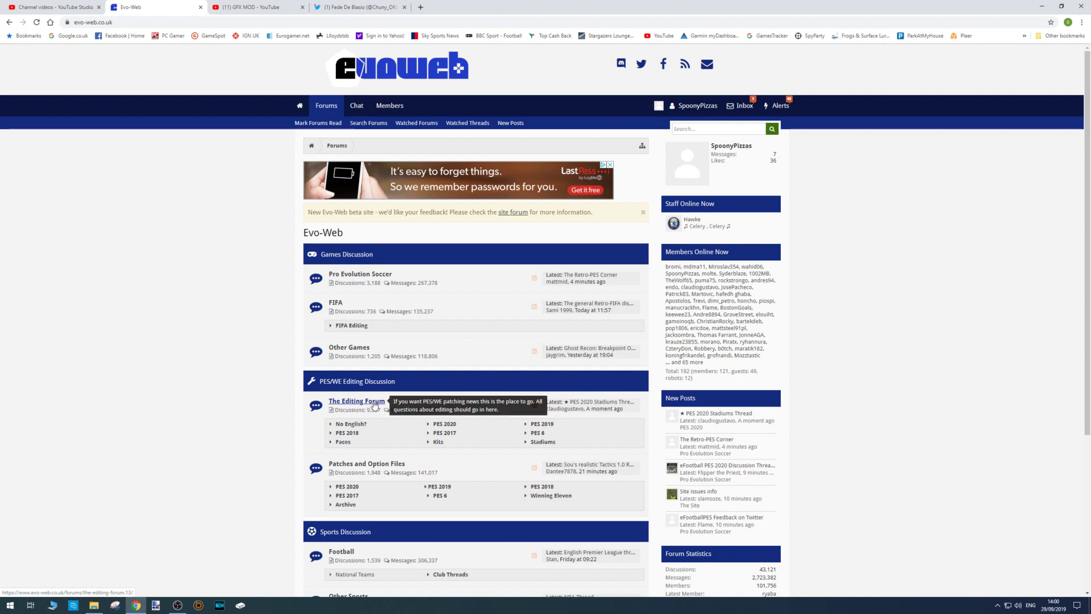
- Go through The Editing Forum and PES 2020 to the GFX MOD ULTIMATE 1.0 + FIX thread
left_click(374, 405)
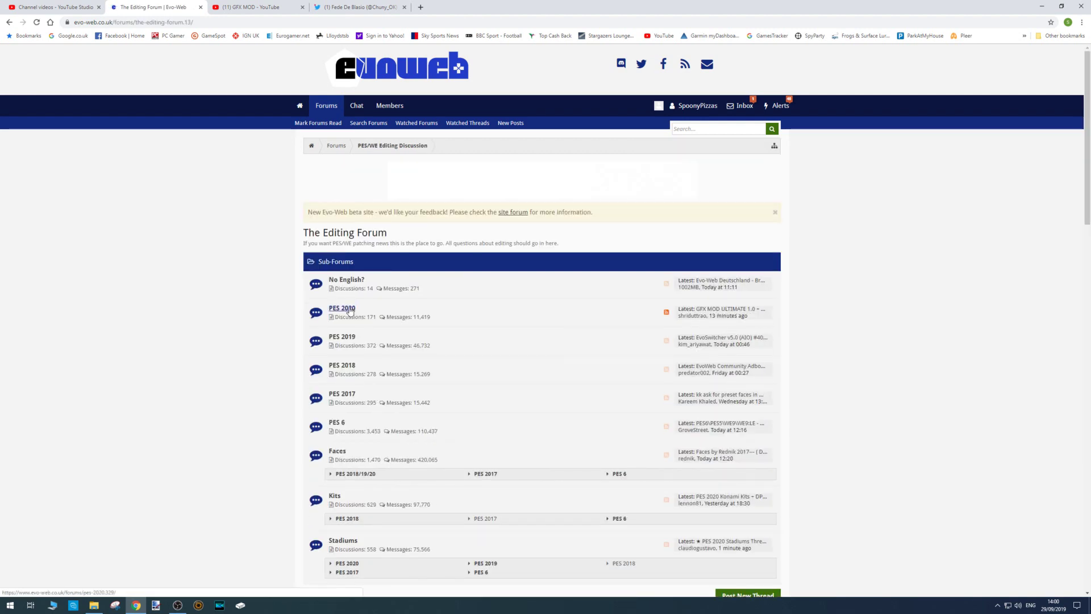
left_click(350, 310)
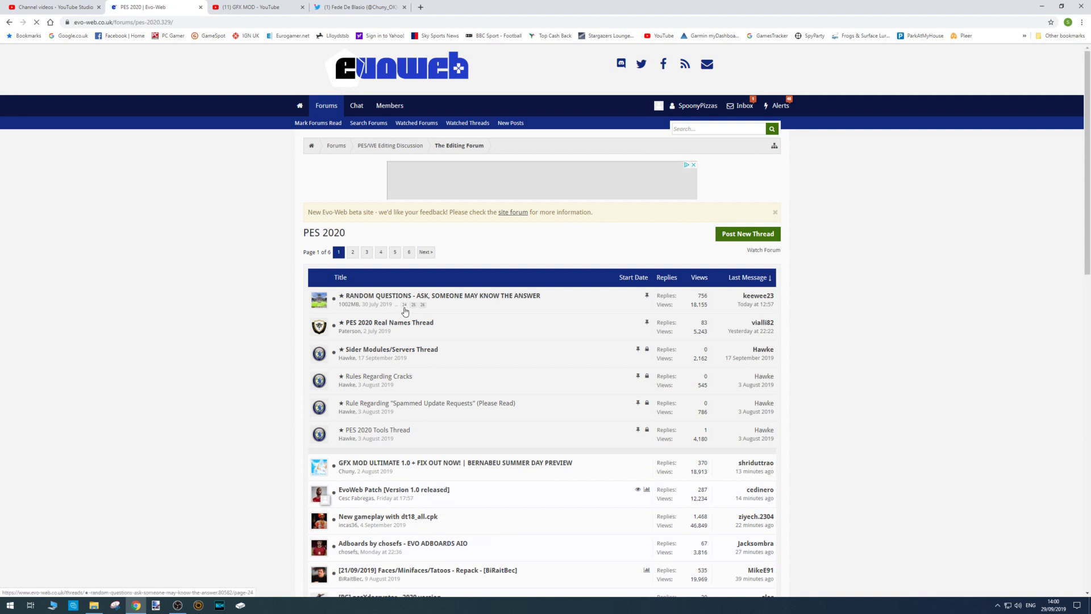
mouse_move(392, 469)
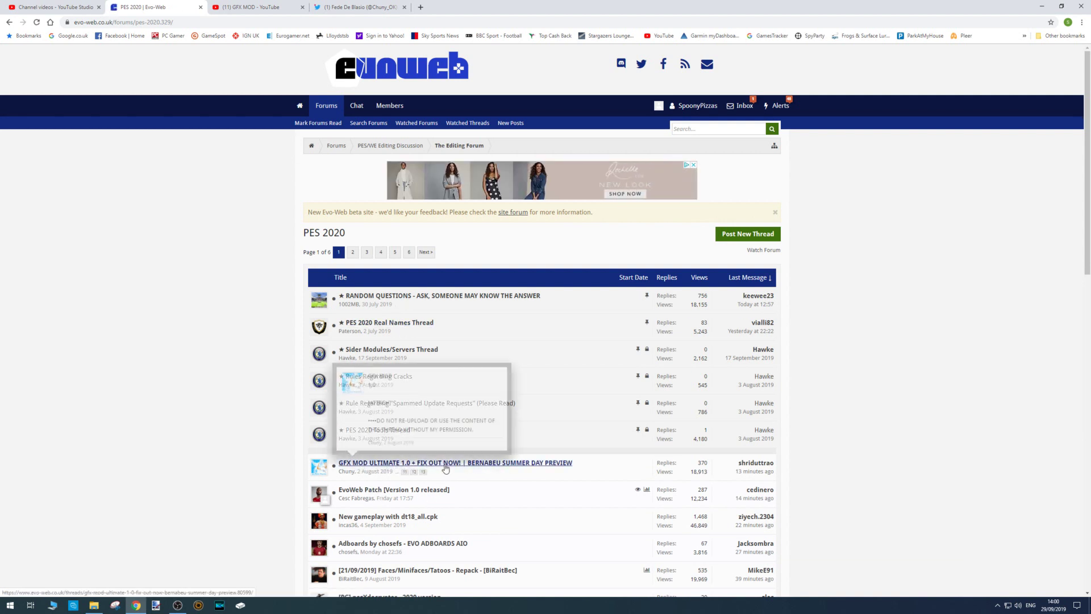
left_click(448, 466)
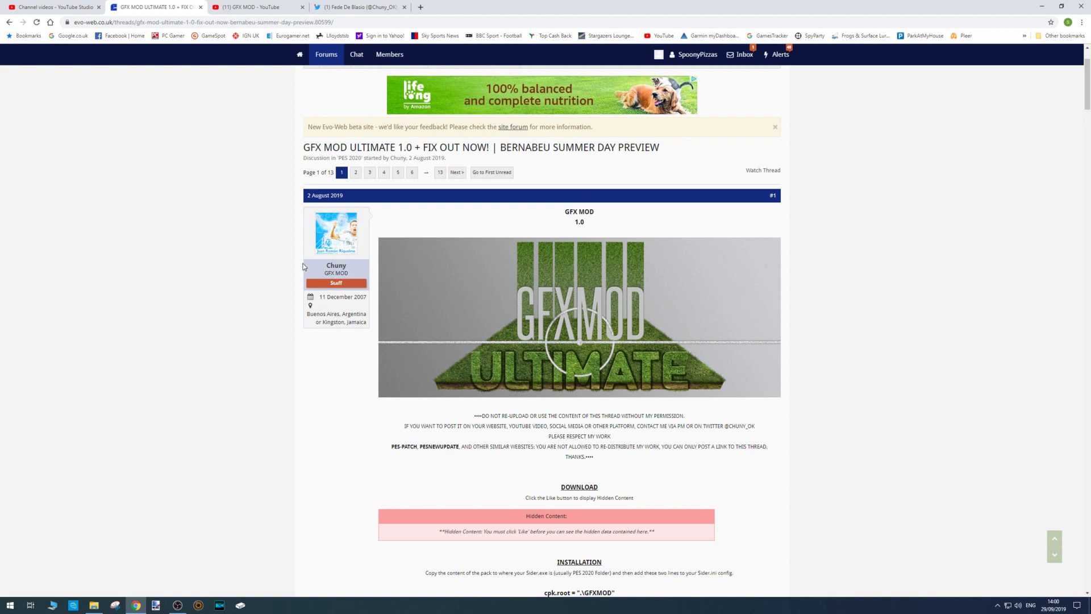
left_click(263, 7)
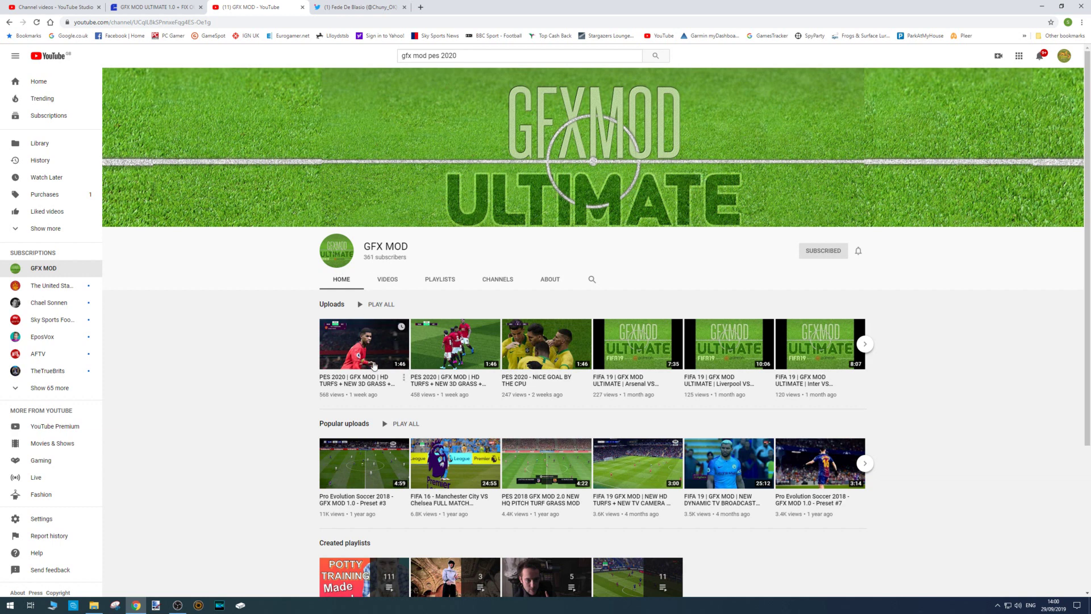
scroll(380, 392, "down", 1)
scroll(381, 420, "up", 1)
left_click(345, 9)
left_click(253, 7)
left_click(152, 6)
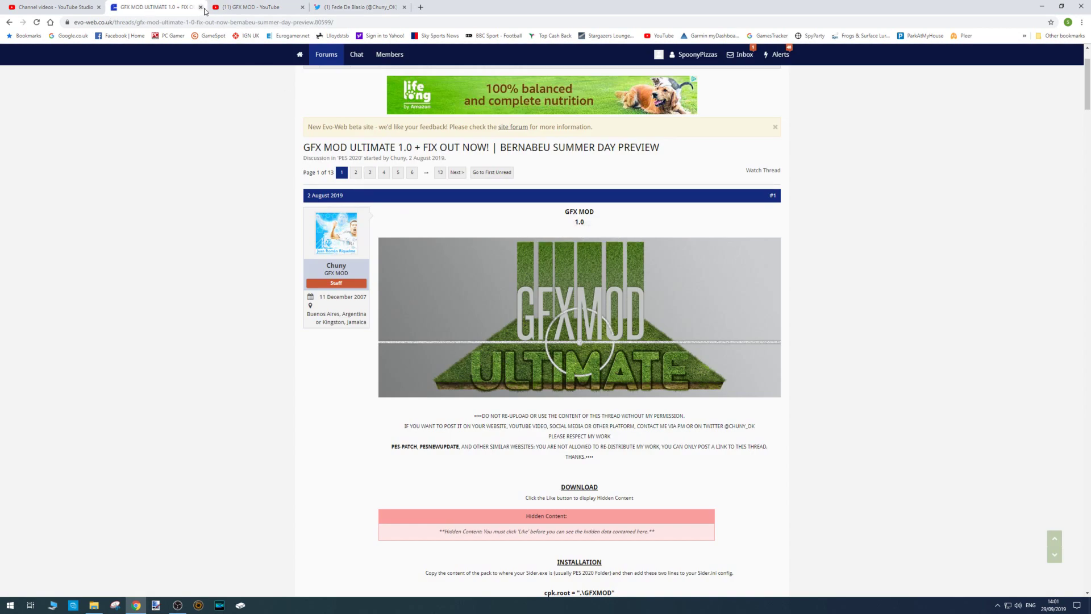
- Like the thread's first post to unhide the Download box, then select the revealed download lines
scroll(461, 303, "down", 2)
scroll(460, 302, "down", 2)
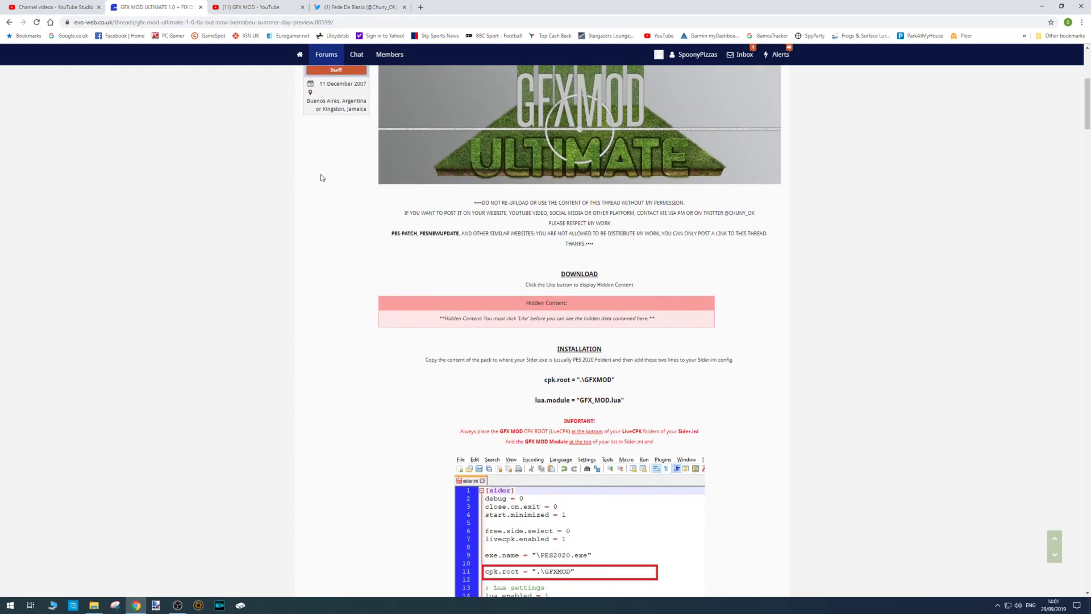
scroll(489, 239, "up", 3)
scroll(488, 239, "down", 10)
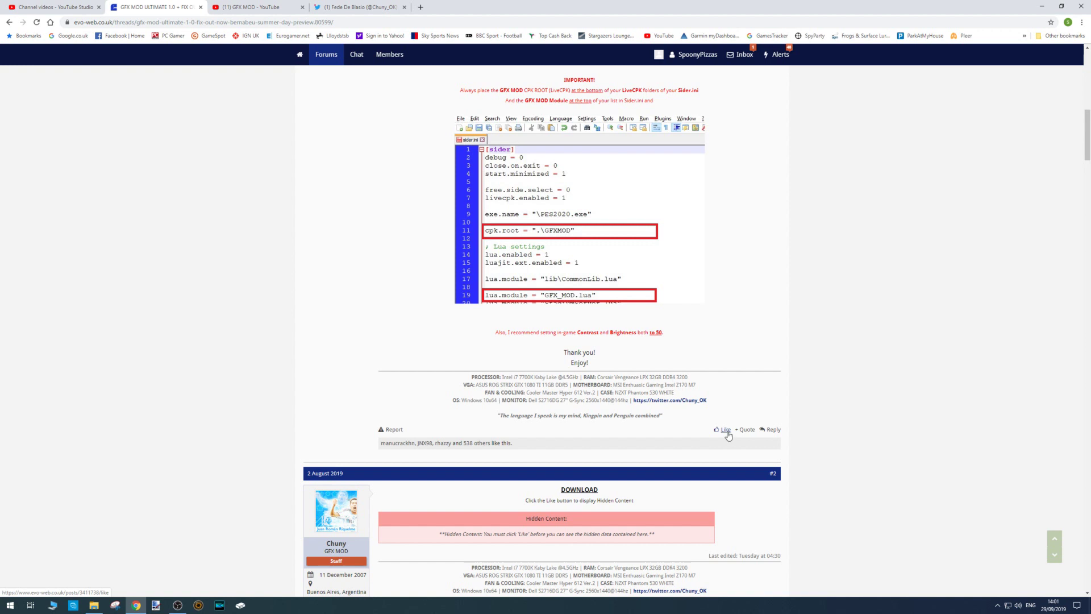
scroll(549, 218, "up", 5)
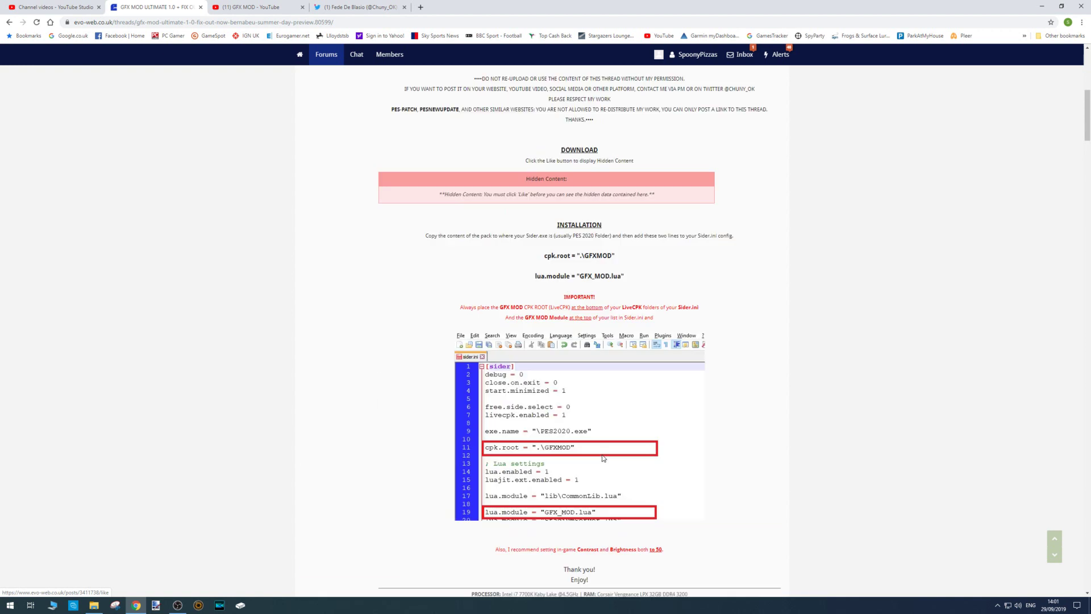
left_click_drag(366, 218, 708, 239)
left_click(750, 249)
scroll(661, 398, "down", 1)
scroll(660, 398, "down", 4)
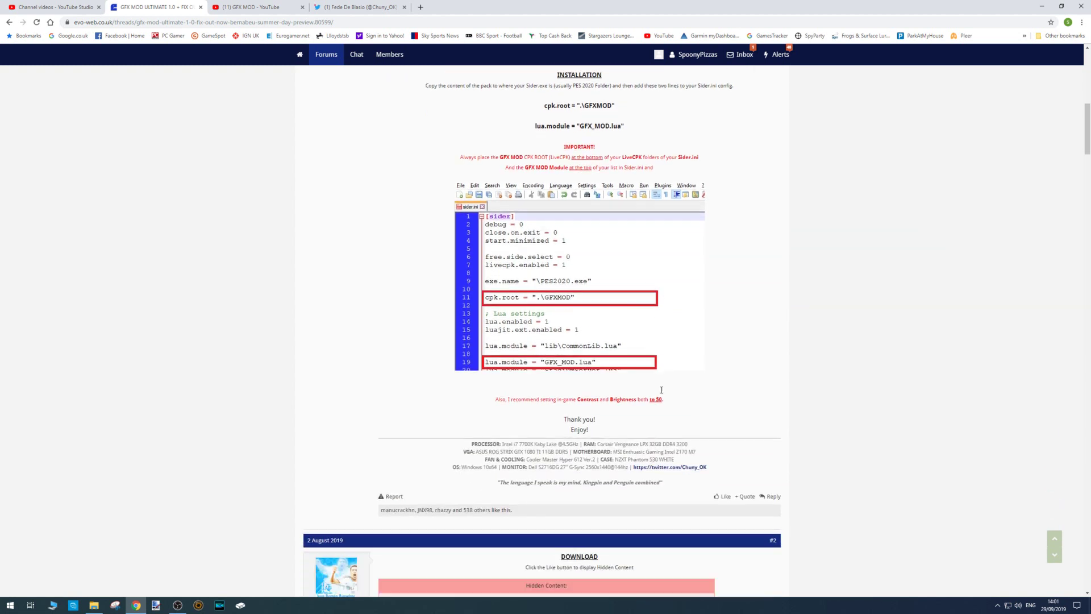
left_click(726, 429)
scroll(523, 424, "up", 6)
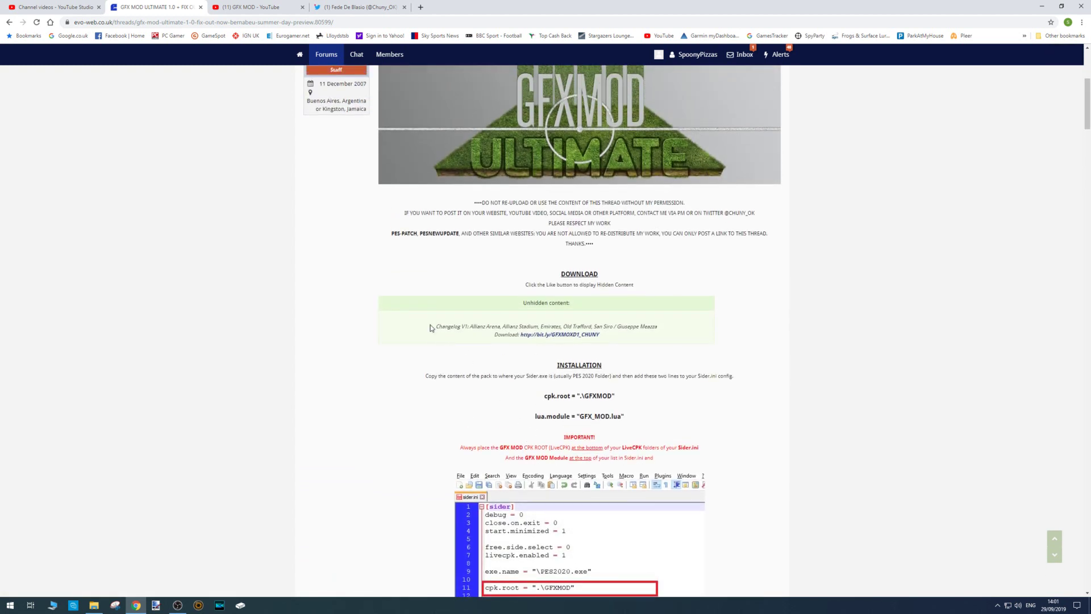
left_click_drag(436, 329, 664, 344)
- Download the 355.7 MB GFX MOD 1.0 archive from MEGA and reveal the .rar in Downloads
left_click(662, 343)
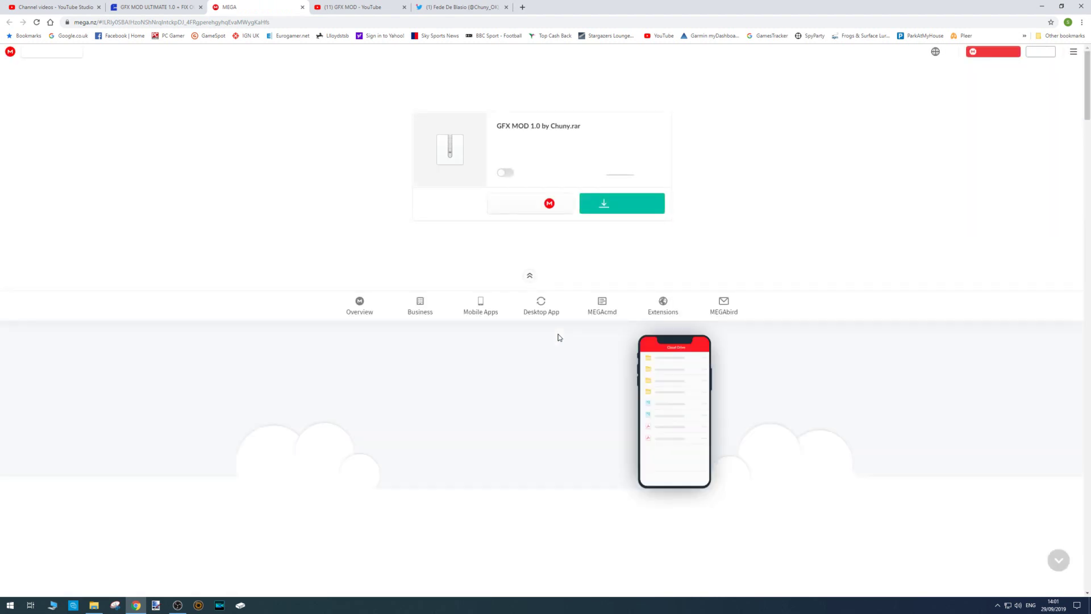
left_click(629, 208)
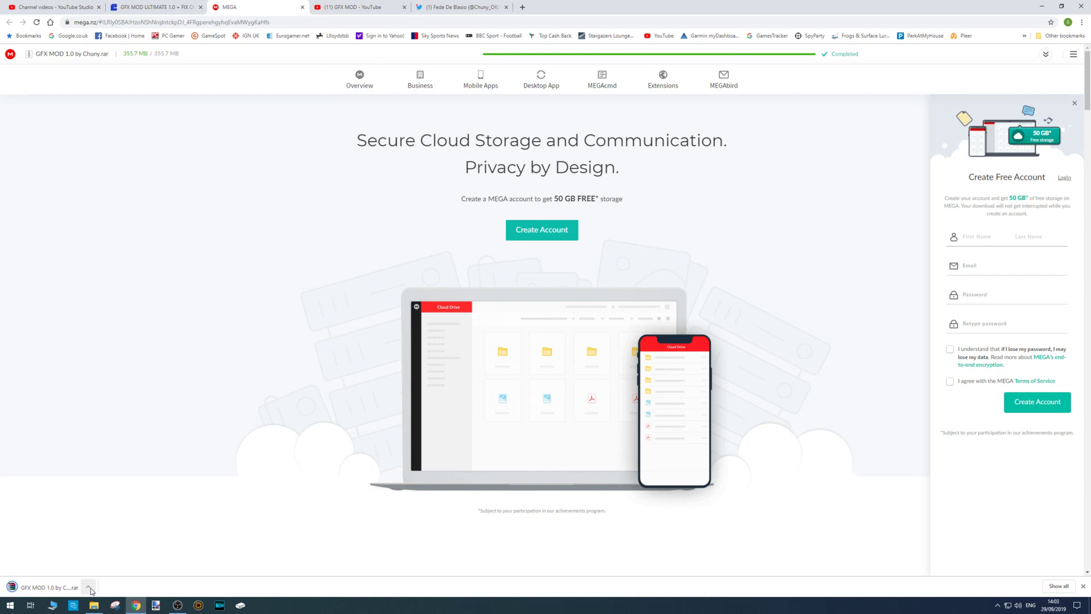
left_click(90, 590)
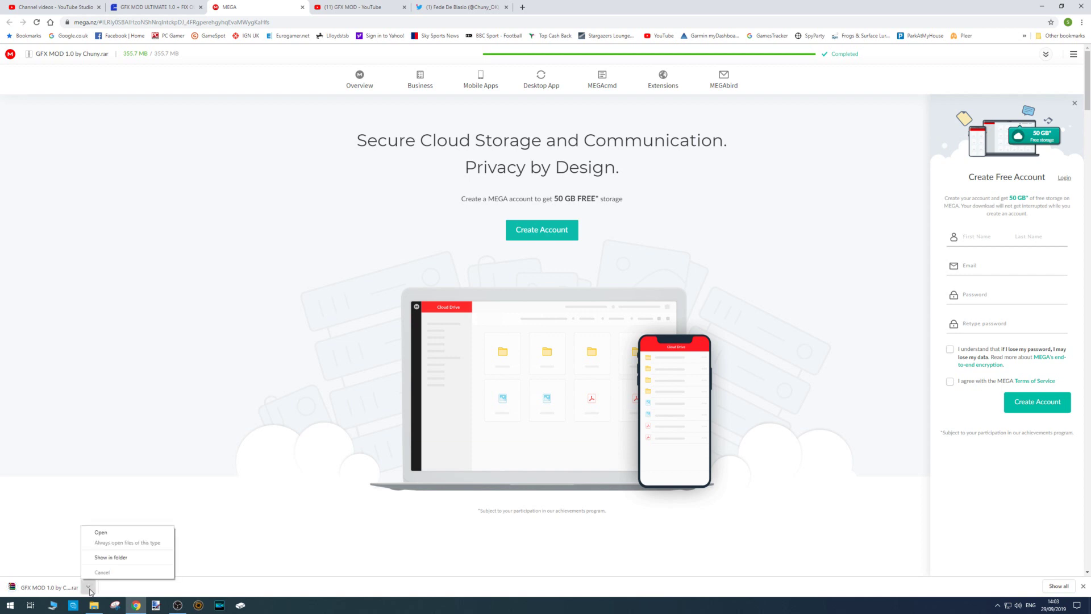
left_click(104, 558)
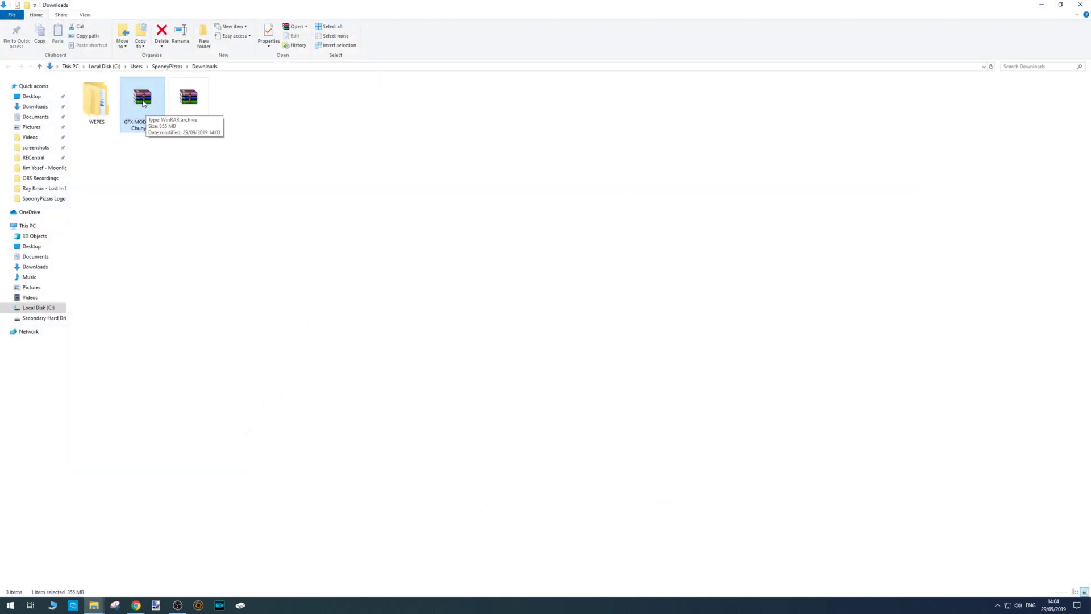
- Extract the GFX MOD archive into Downloads and open the GFX MOD 1.0 by Chuny folder
right_click(143, 103)
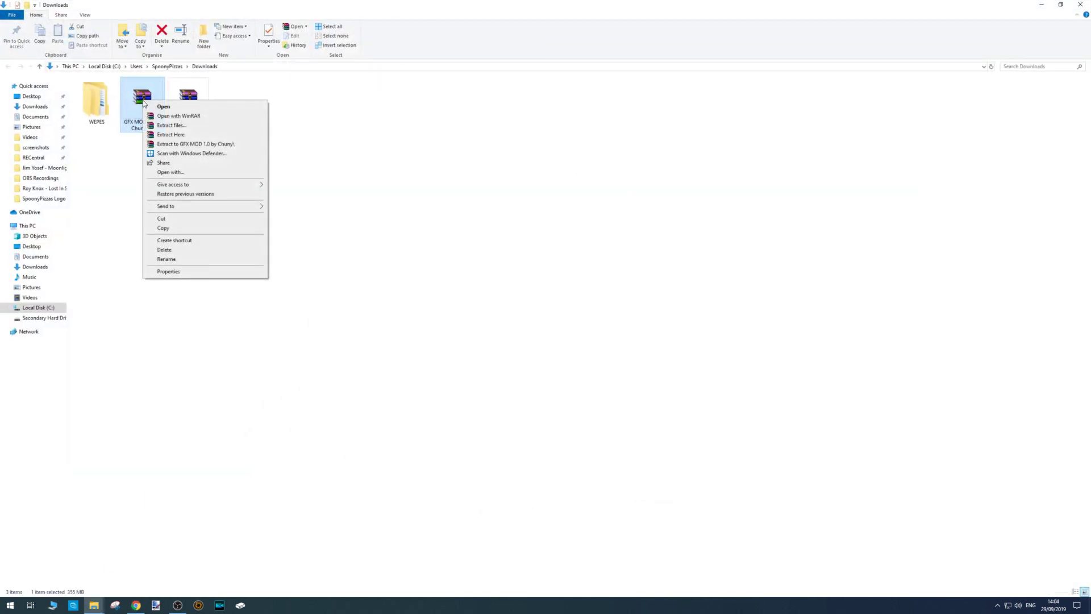
left_click(182, 135)
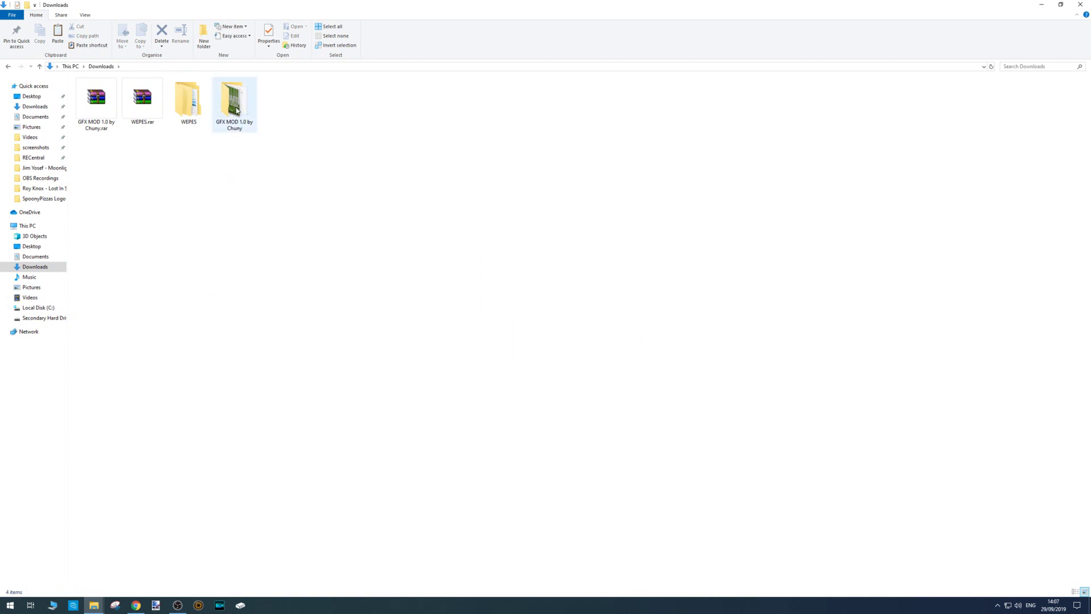
double_click(236, 110)
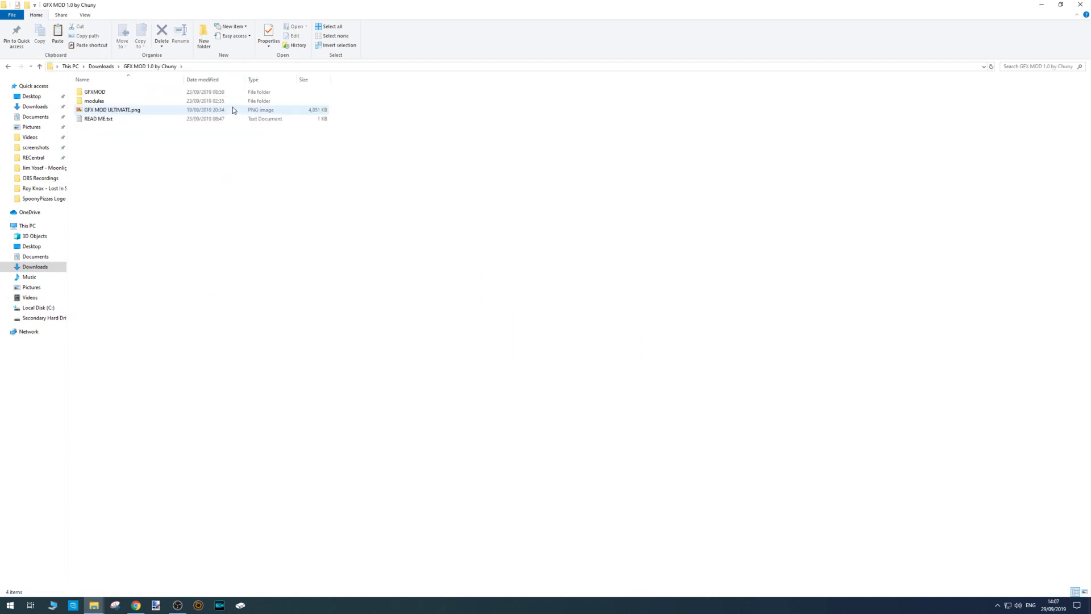
- Copy the four extracted items: GFXMOD, modules, the PNG and READ ME.txt
left_click_drag(101, 138, 94, 87)
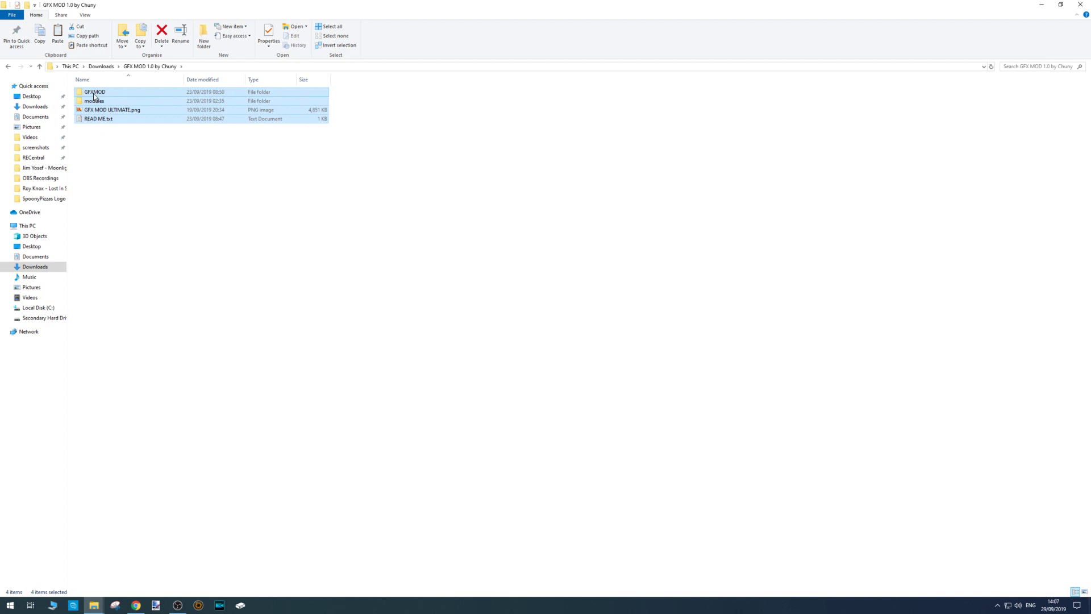
right_click(94, 93)
left_click(137, 213)
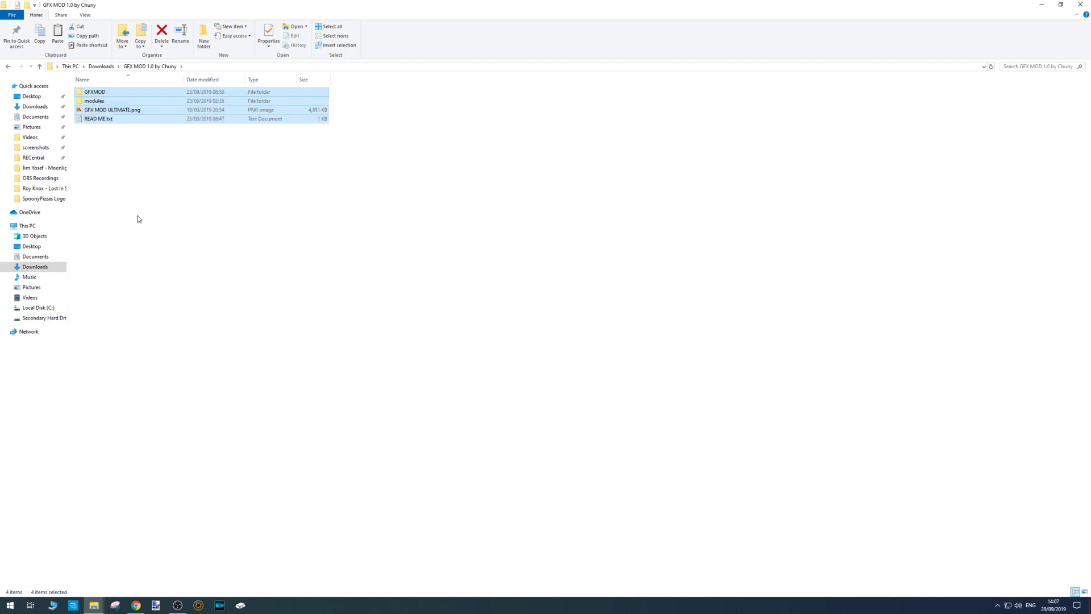
left_click(9, 67)
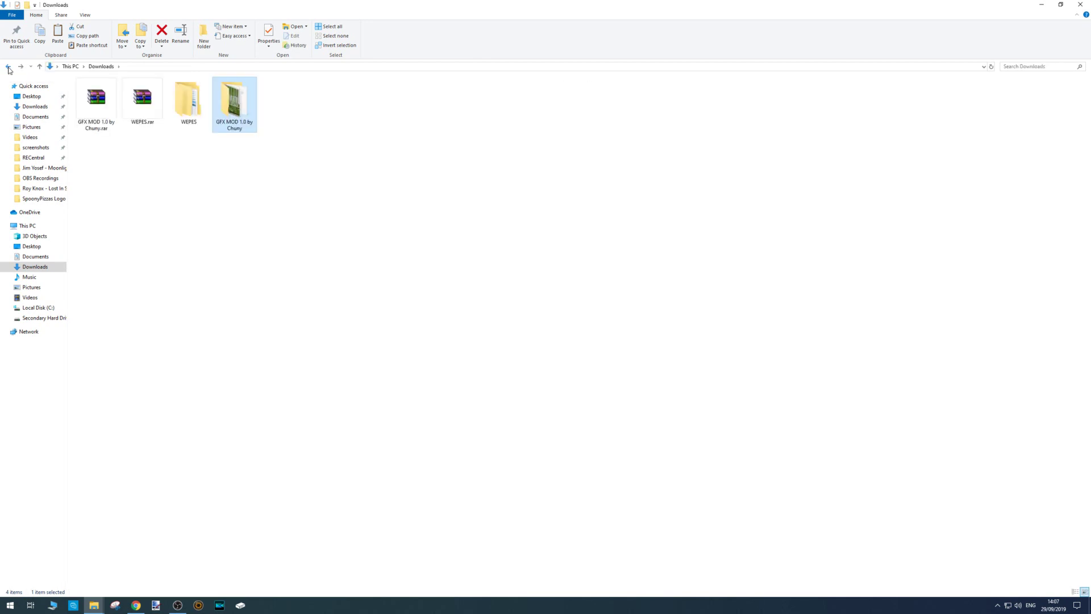
- Paste the copied GFX mod files into eFootball PES 2020's sider-6.1.1 folder
left_click(138, 177)
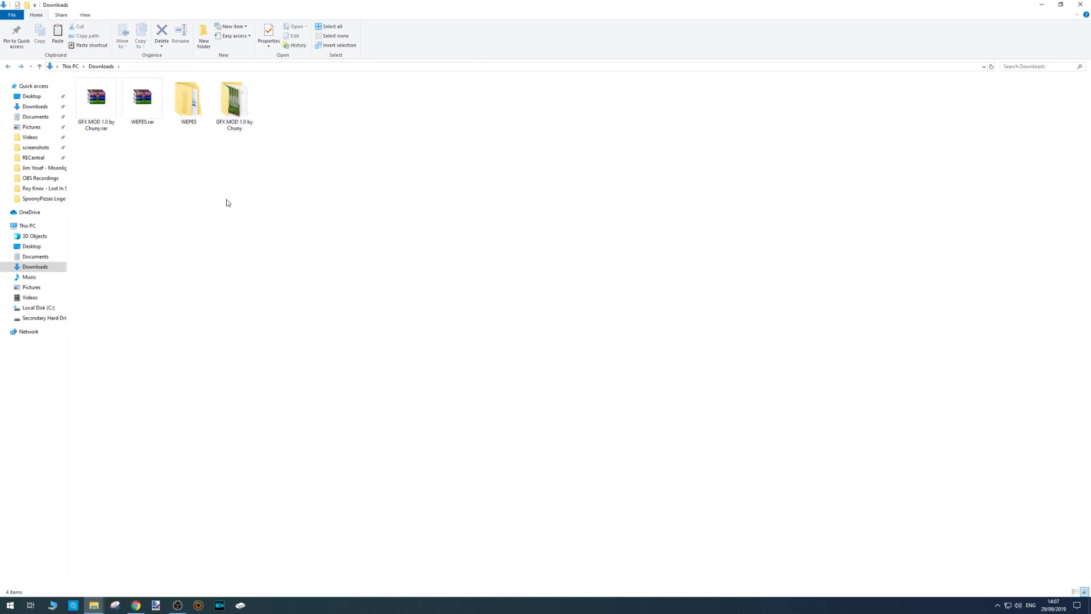
left_click(8, 67)
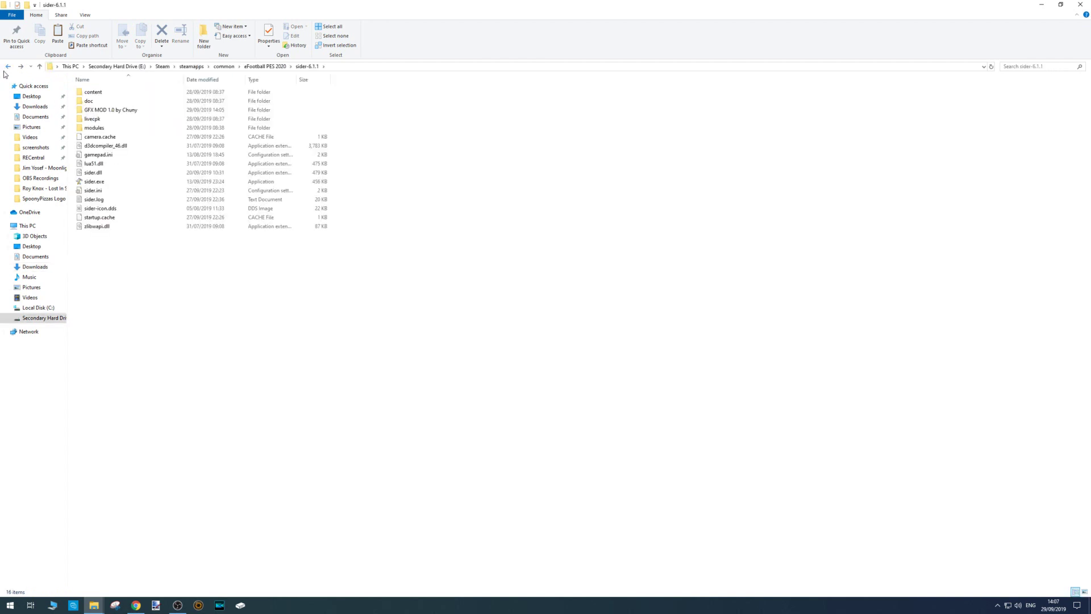
left_click(264, 66)
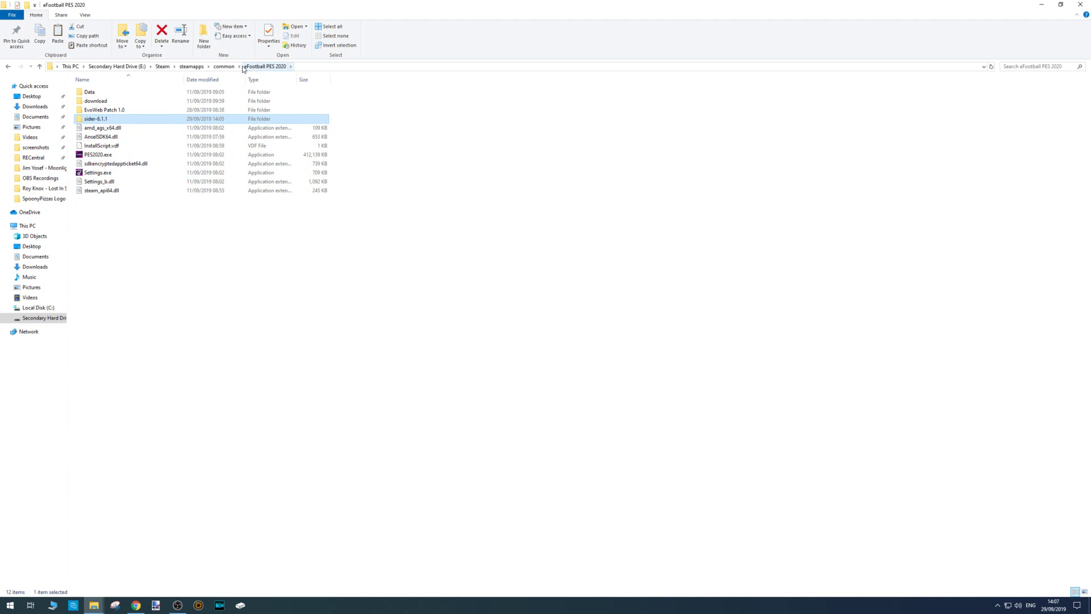
double_click(97, 120)
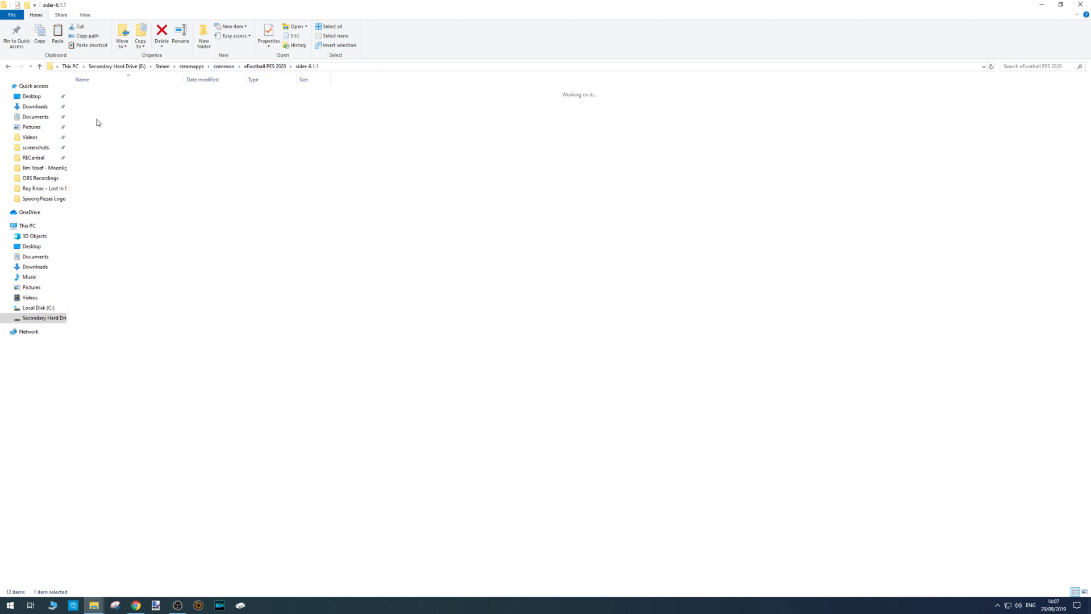
right_click(104, 258)
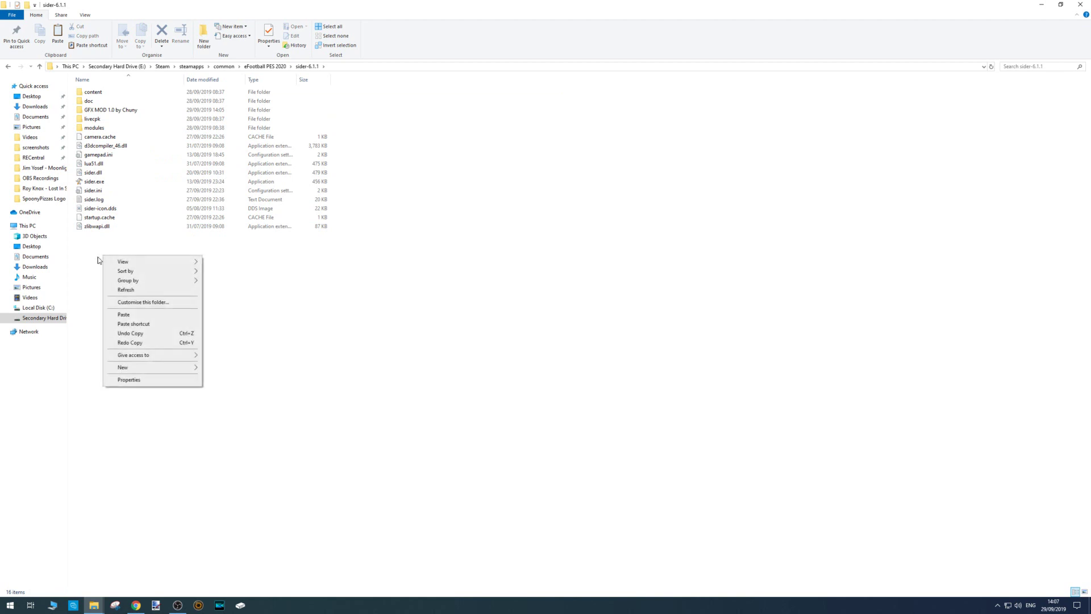
left_click(139, 316)
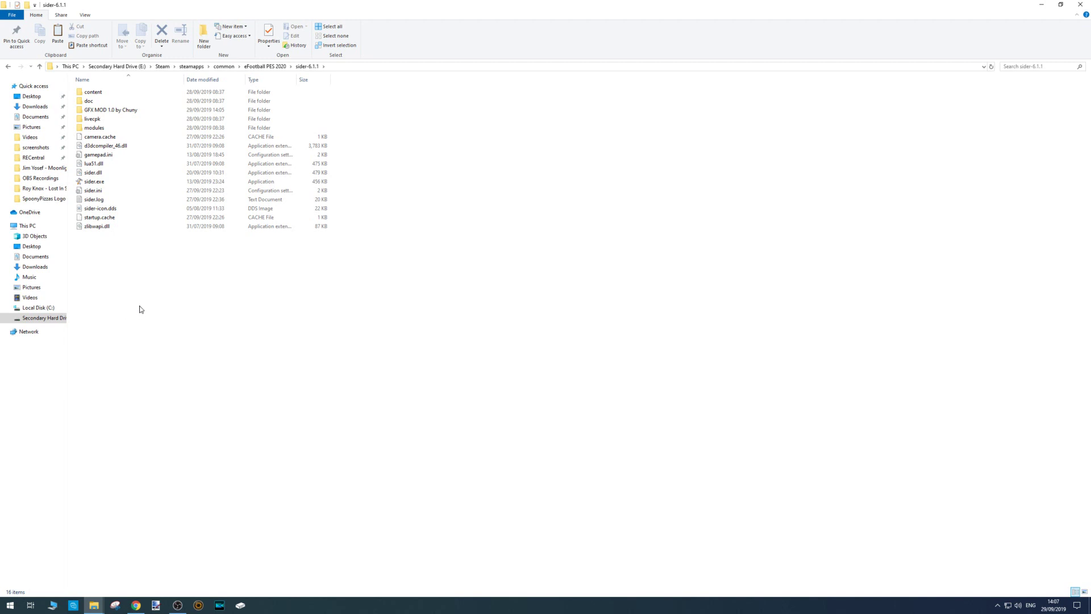
key("alt+Tab")
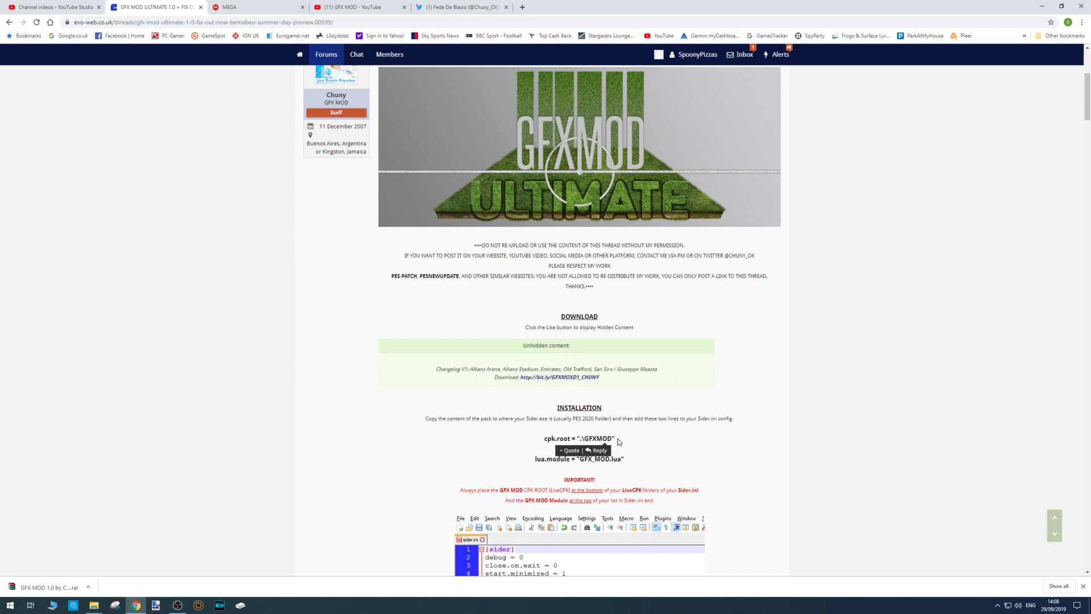
- Copy the cpk.root = ".\GFXMOD" line from the thread and bring back the sider-6.1.1 window
left_click_drag(615, 442, 557, 439)
right_click(558, 439)
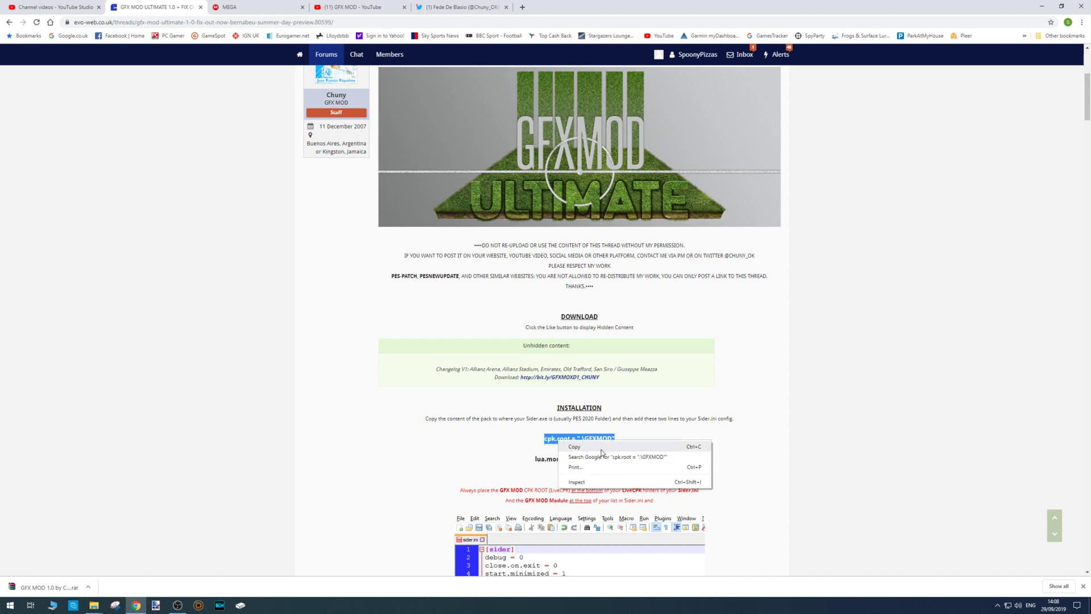
left_click(574, 445)
mouse_move(95, 607)
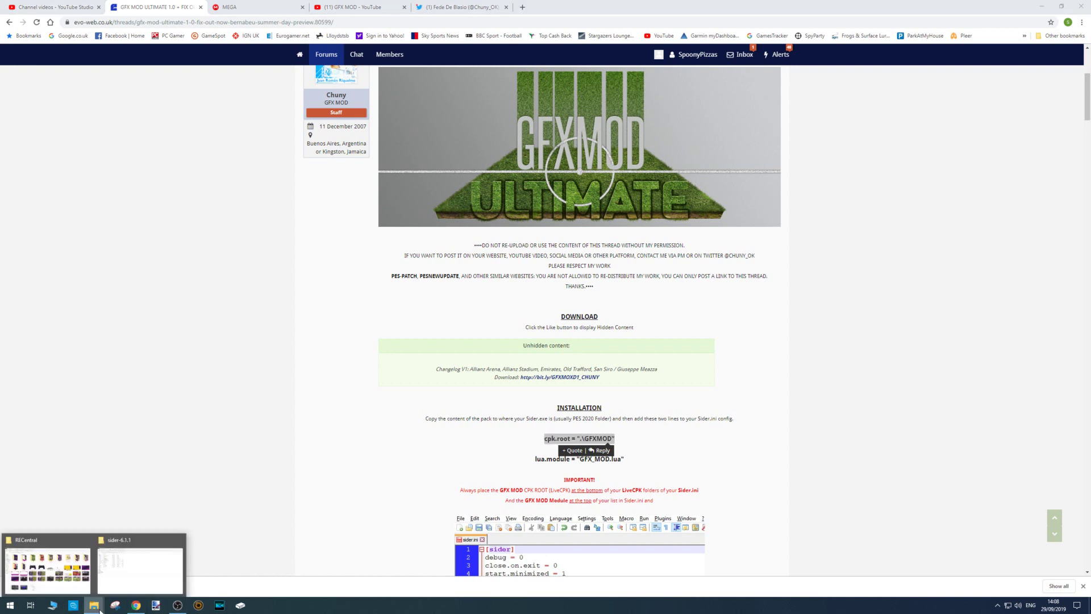
left_click(123, 540)
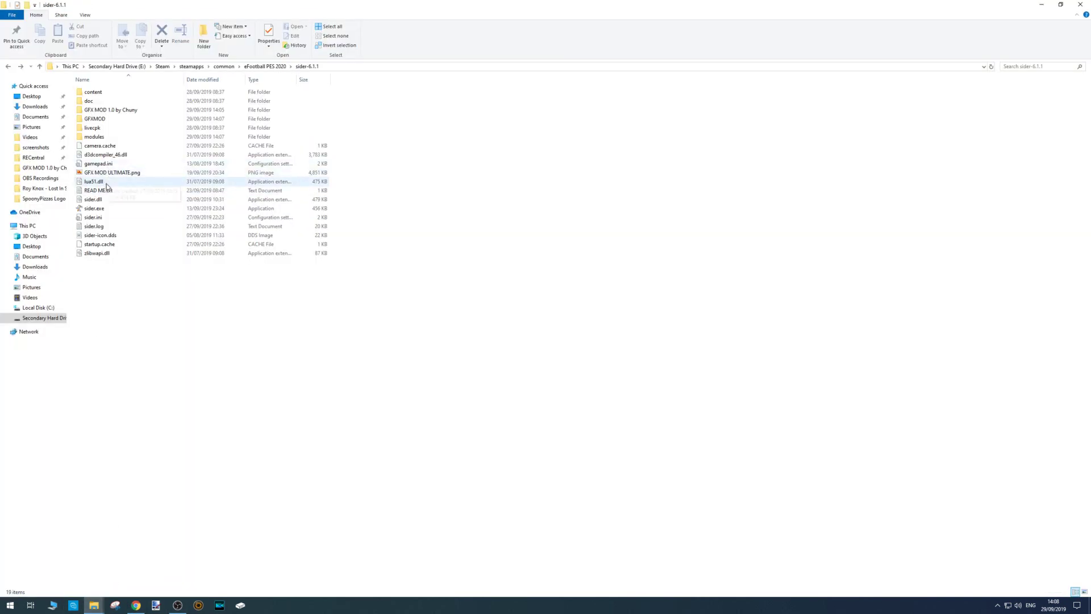
- Open sider.ini and paste cpk.root = ".\GFXMOD" above the existing cpk.root entries
double_click(93, 217)
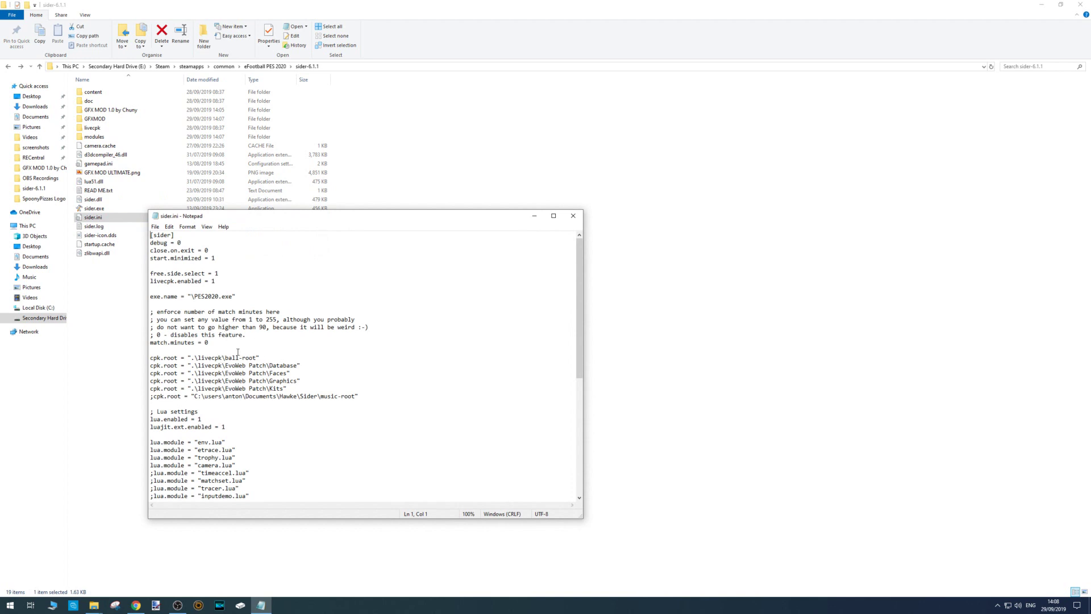
left_click(237, 353)
type("#=")
key("BackSpace")
key("BackSpace")
key("Return")
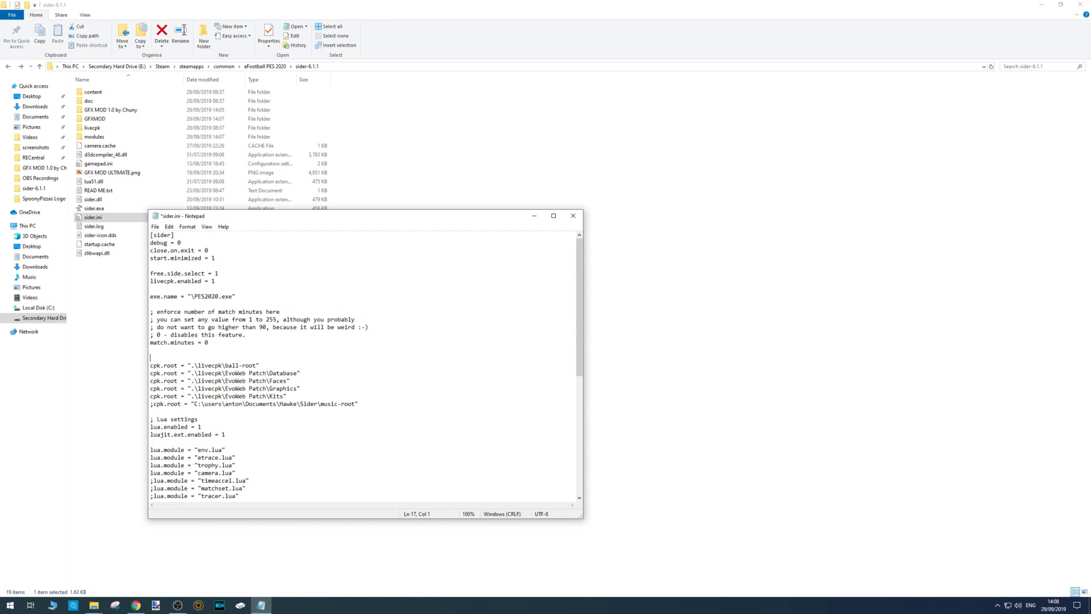
key("ctrl+v")
scroll(293, 421, "down", 5)
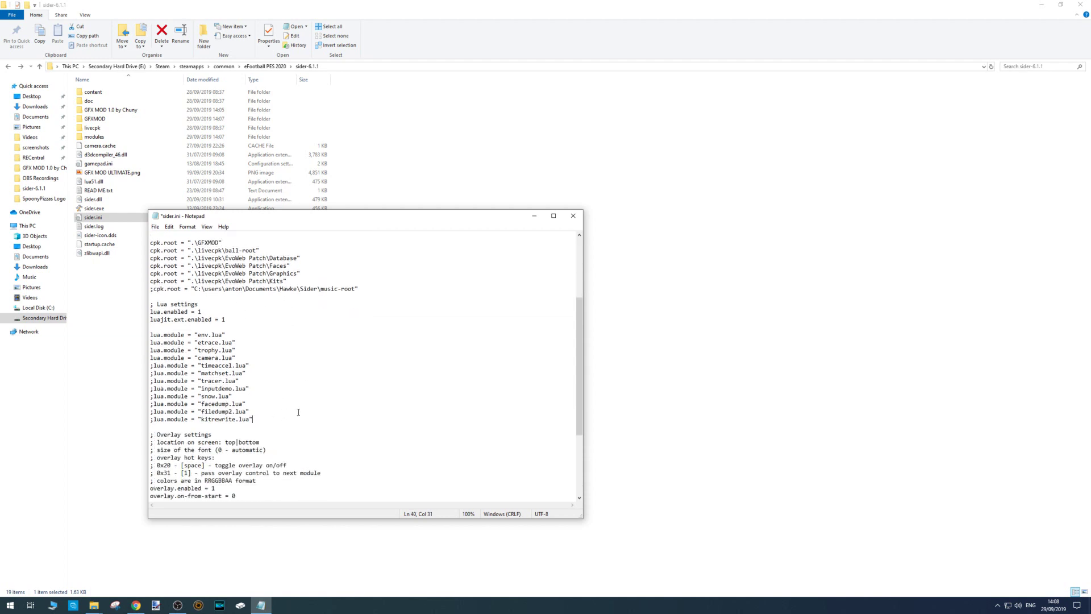
key("Return")
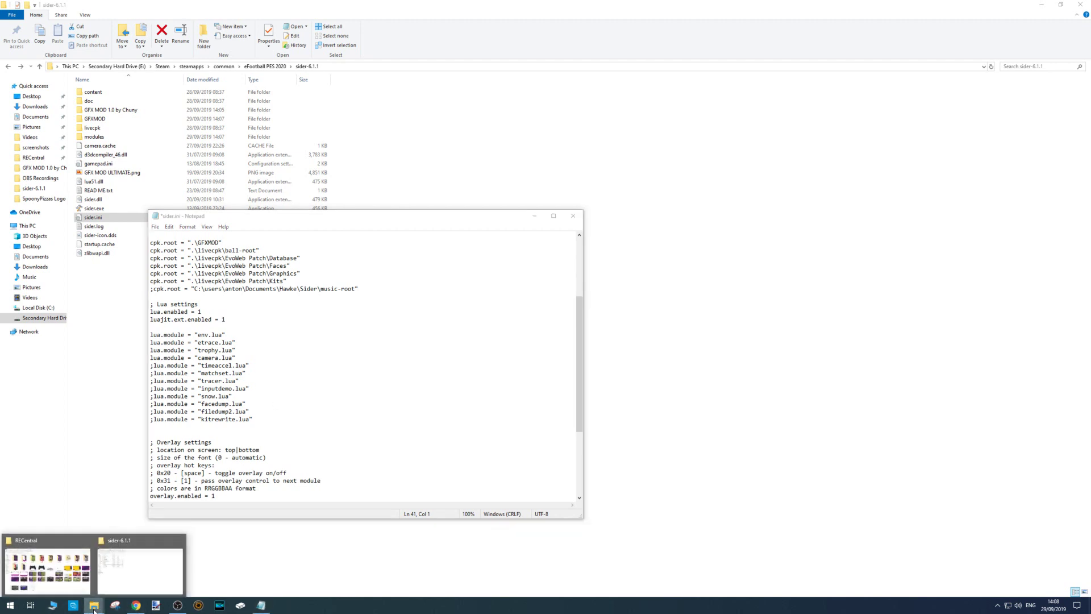
- Copy lua.module = "GFX_MOD.lua" from the forum, paste it after camera.lua, and save sider.ini
left_click(137, 609)
left_click_drag(634, 459, 536, 459)
right_click(558, 461)
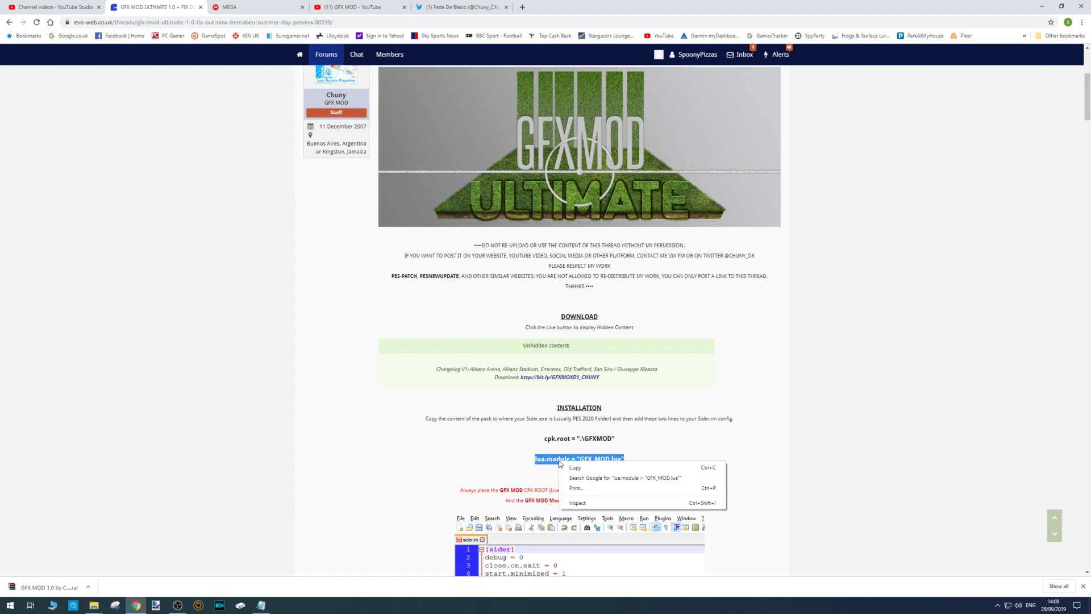
left_click(585, 466)
key("alt+Tab")
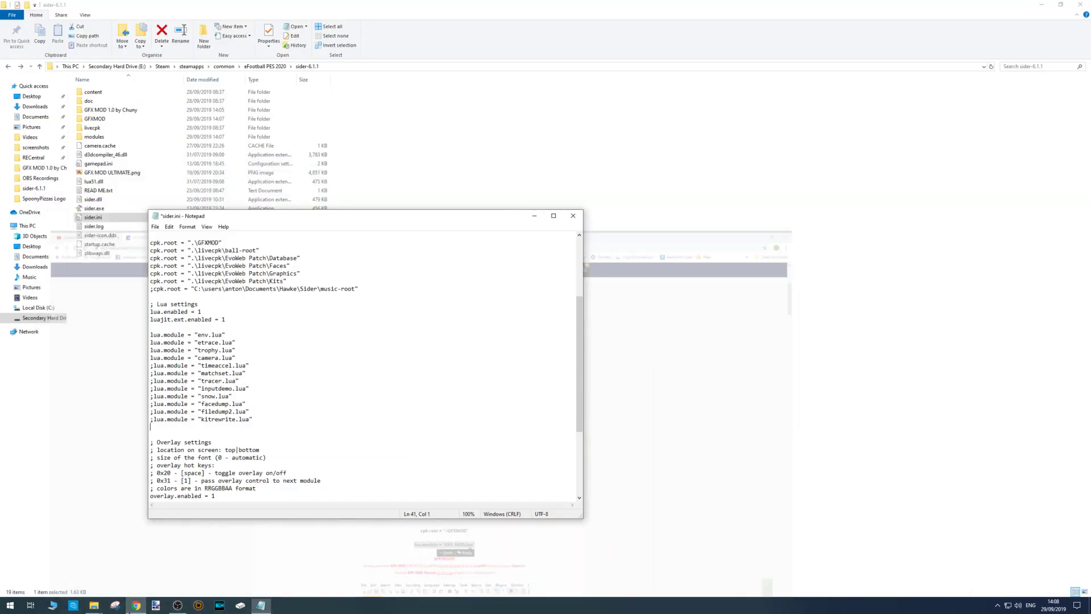
key("ctrl+v")
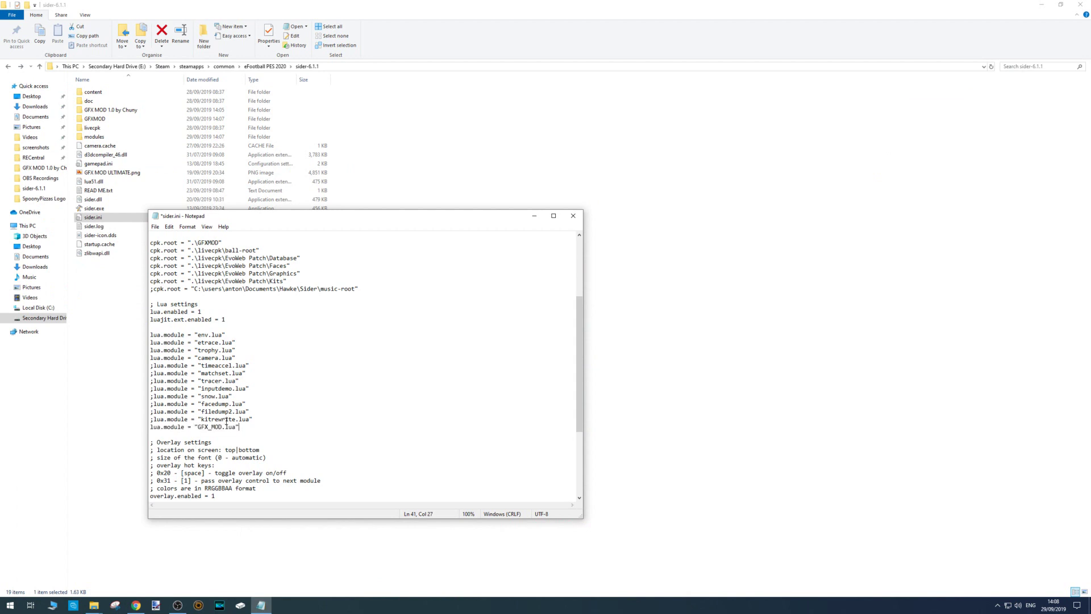
key("shift+Left")
key("shift+Left")
key("shift+Left")
key("shift+Left")
key("shift+Left")
key("shift+Left")
key("shift+Left")
key("shift+Left")
key("shift+Left")
key("shift+Left")
key("shift+Left")
key("shift+Left")
key("shift+Left")
key("shift+Left")
key("shift+Left")
key("shift+Left")
key("shift+Left")
key("shift+Left")
key("shift+Left")
key("shift+Left")
key("BackSpace")
key("Return")
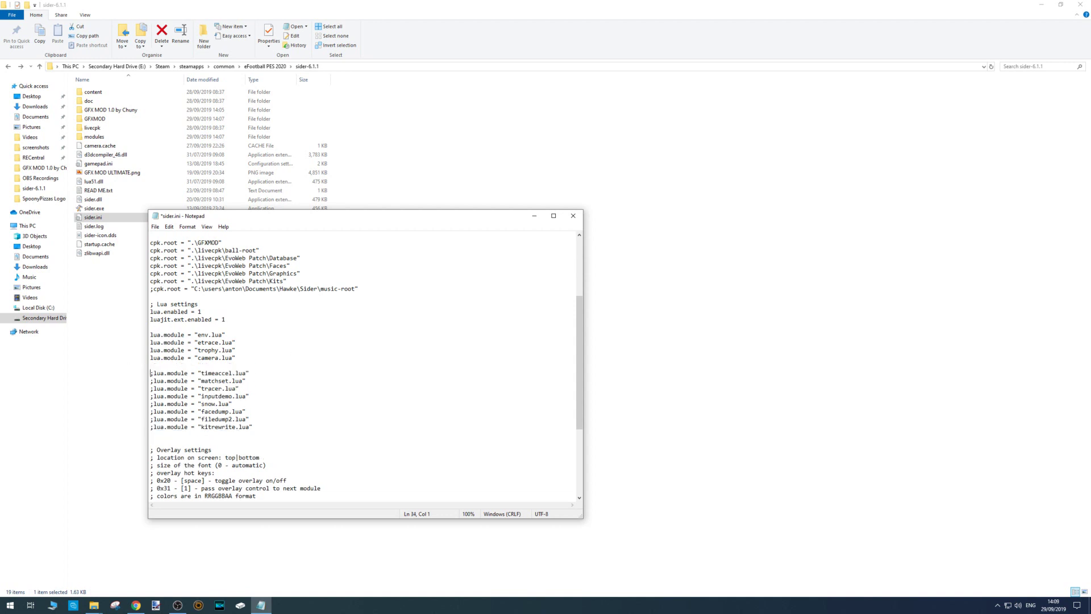
key("ctrl+v")
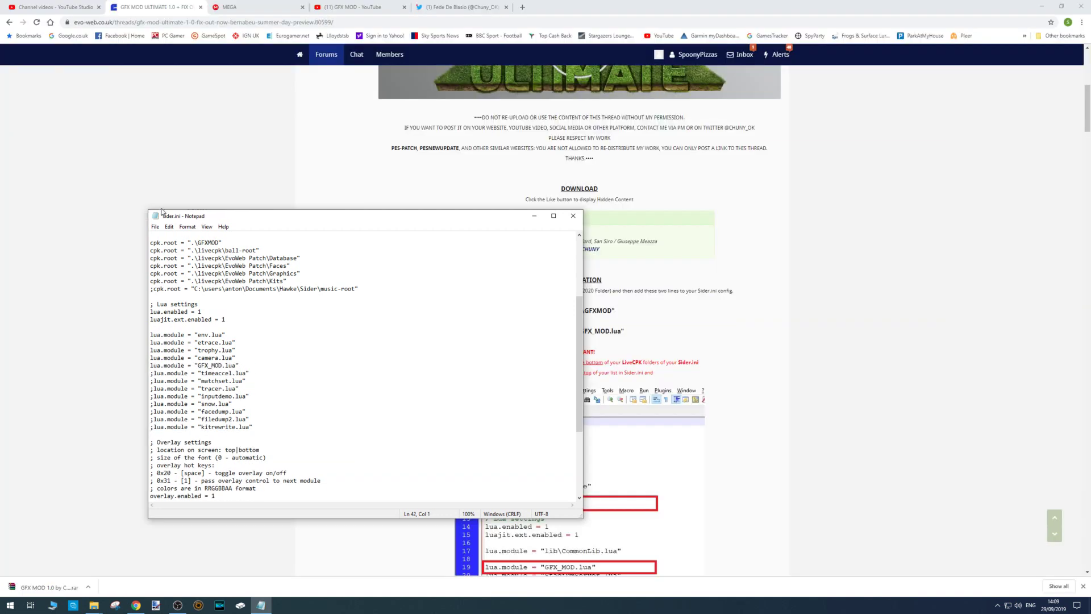
left_click(155, 228)
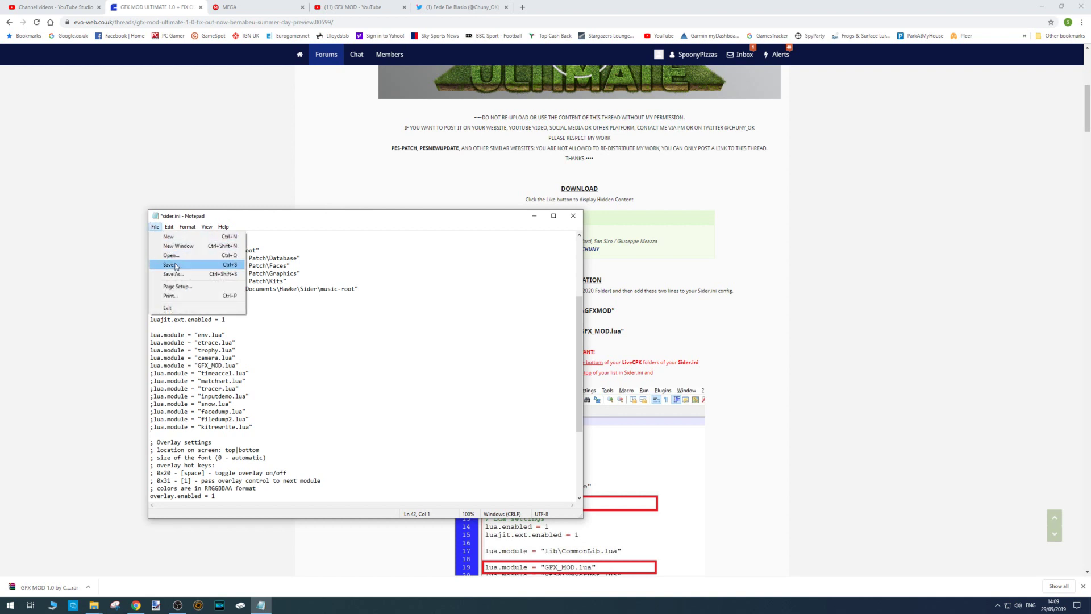
left_click(176, 263)
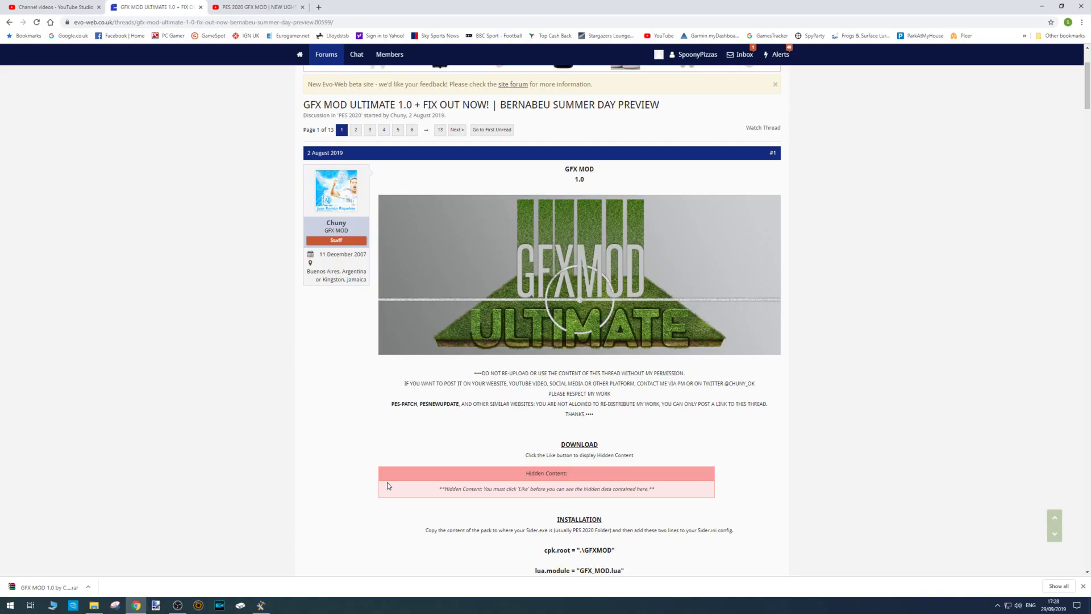
- Like post #2 and download the 23.2 MB GFX MOD 1.1 FIX by Chuny.rar from its MEGA link
scroll(388, 486, "down", 2)
scroll(467, 433, "down", 9)
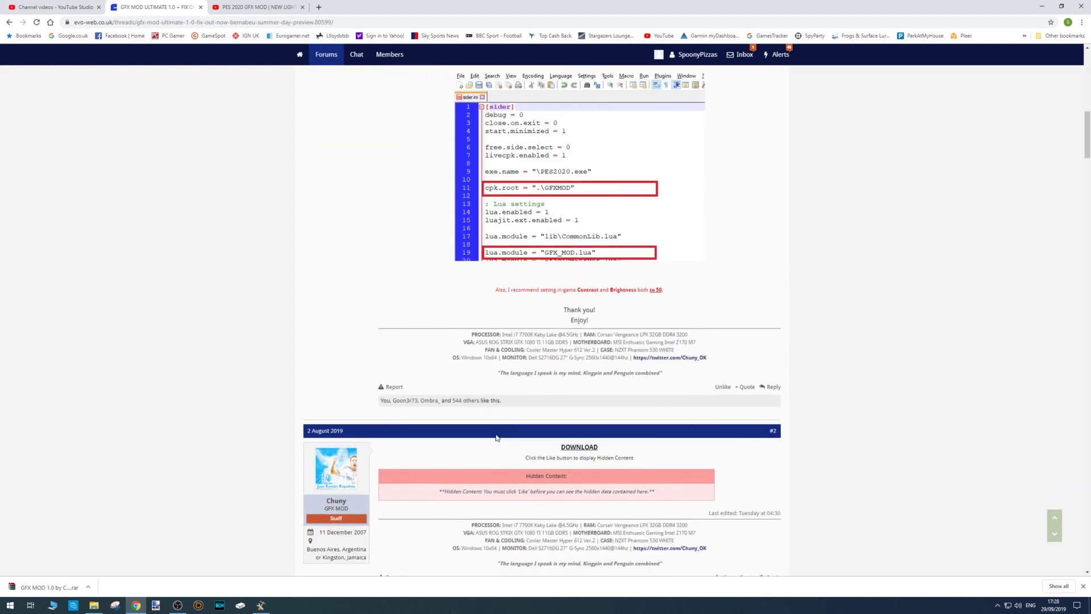
scroll(519, 434, "down", 3)
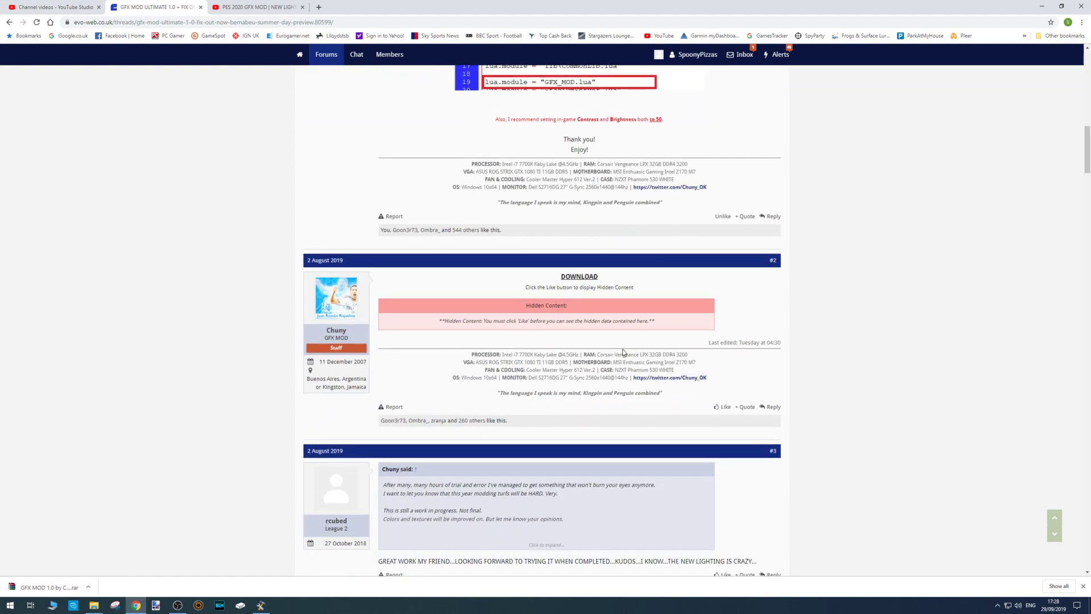
left_click(724, 407)
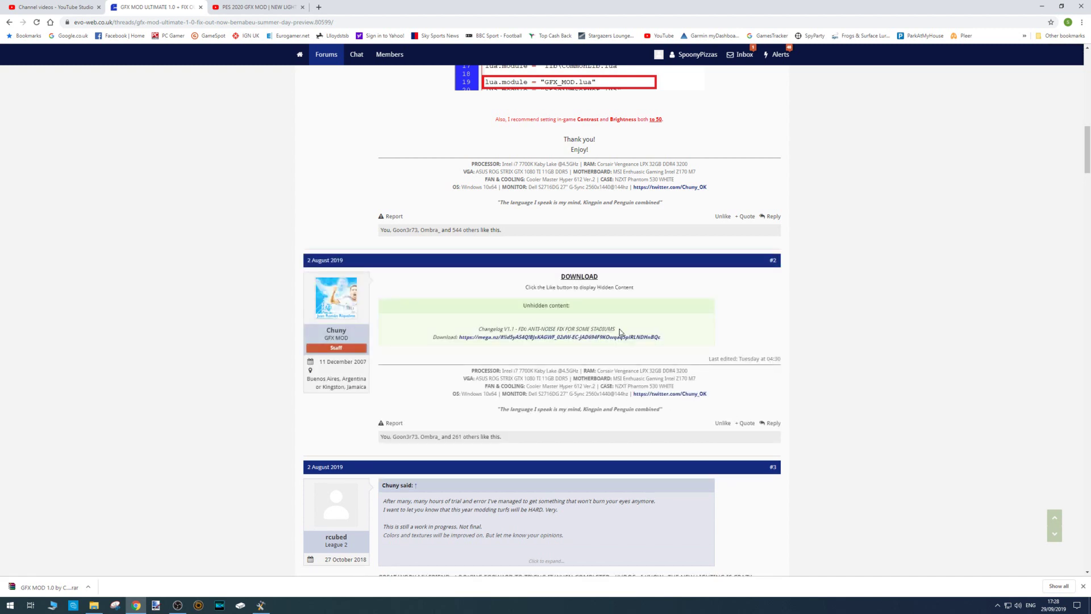
left_click(568, 337)
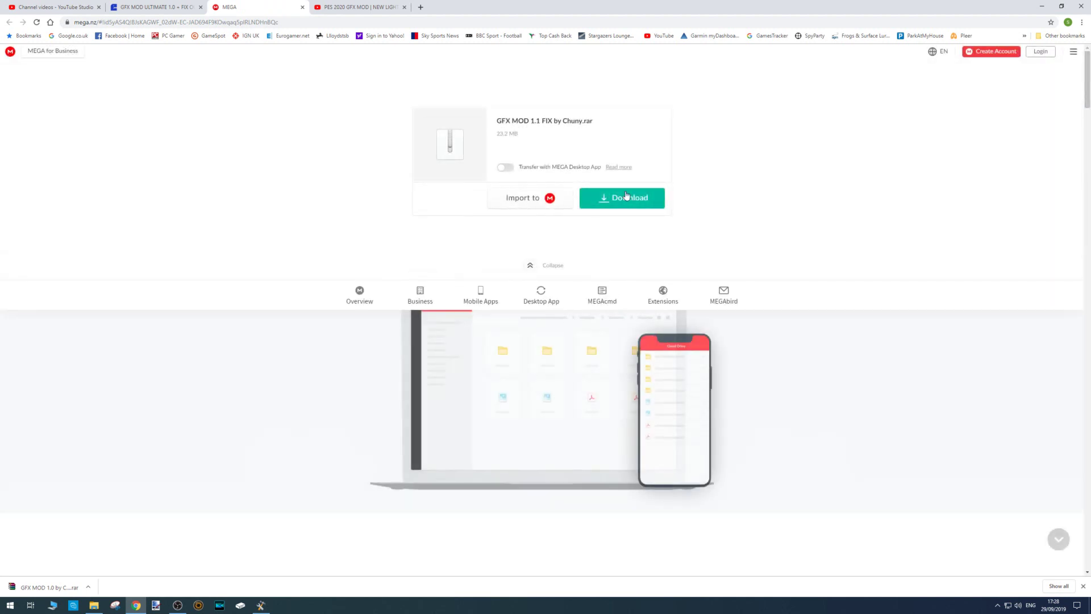
left_click(627, 199)
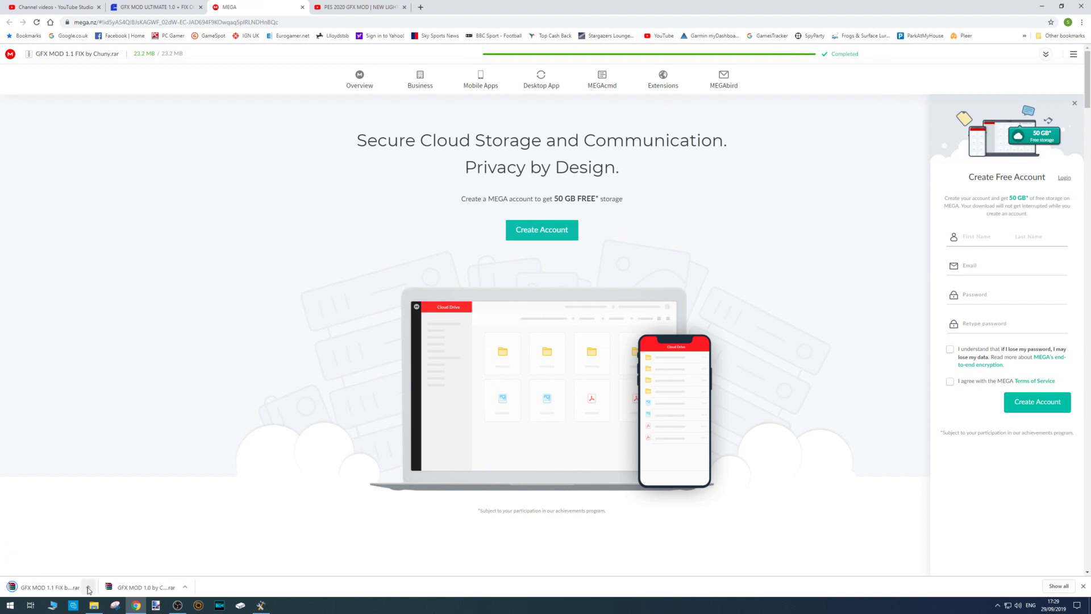
left_click(88, 589)
- Extract the GFX MOD 1.1 FIX archive to a FIX folder and copy its GFXMOD folder
left_click(101, 560)
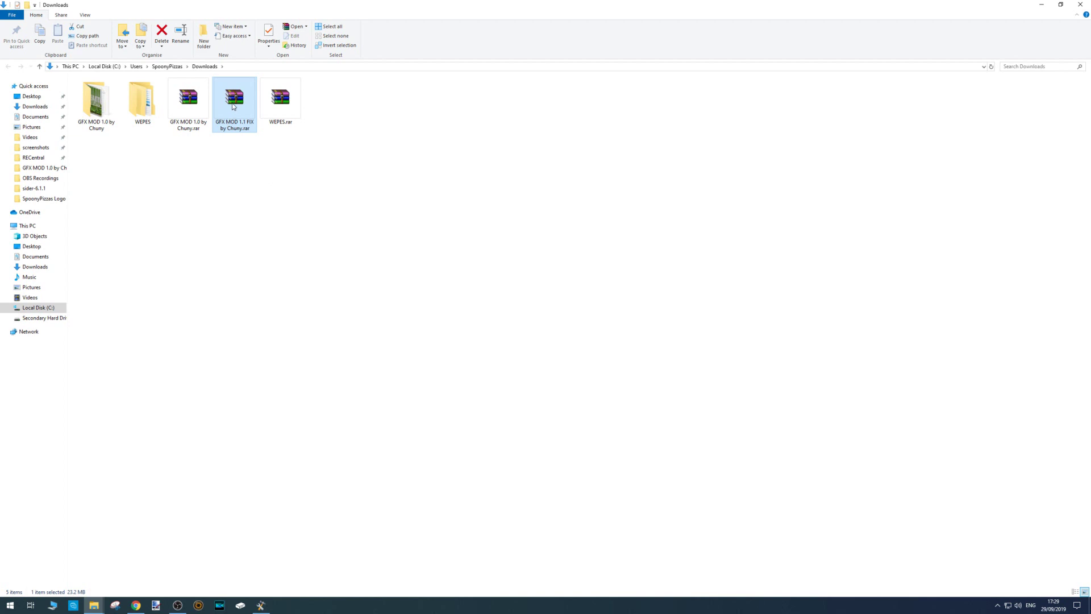
right_click(242, 98)
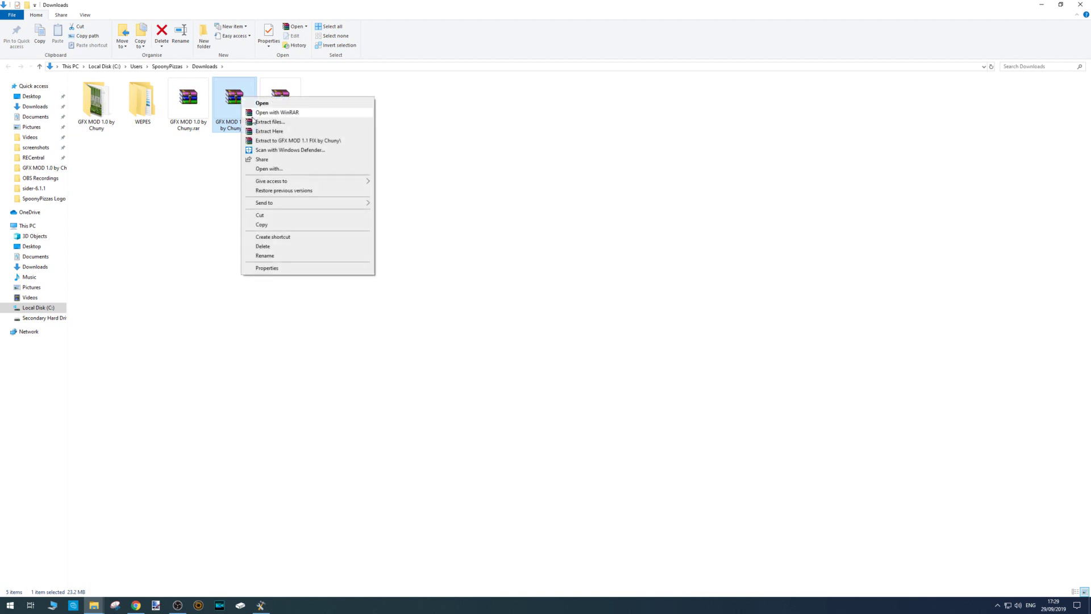
left_click(288, 141)
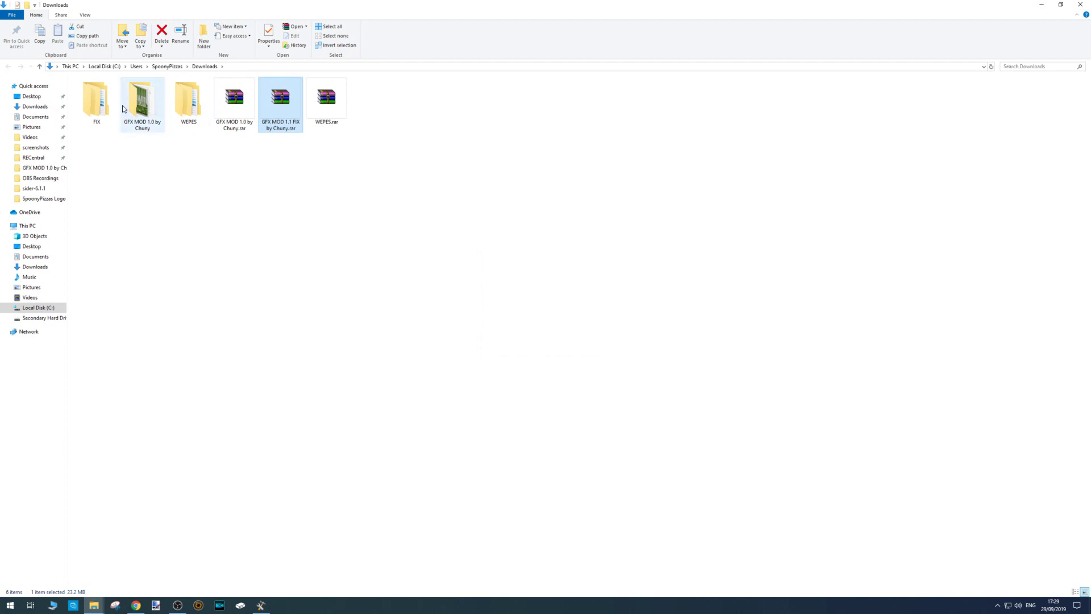
double_click(96, 105)
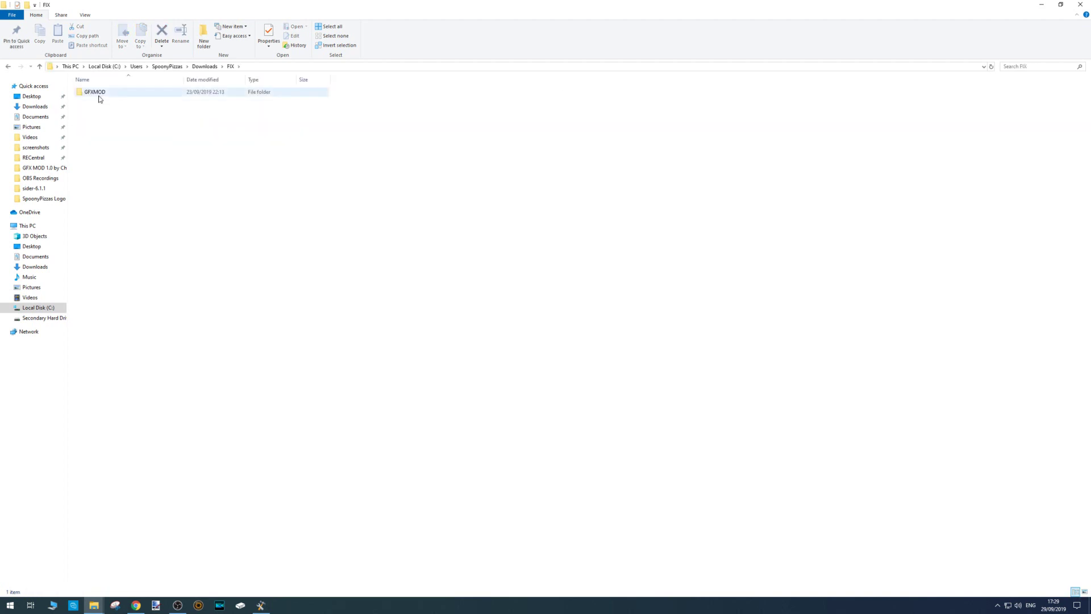
right_click(97, 94)
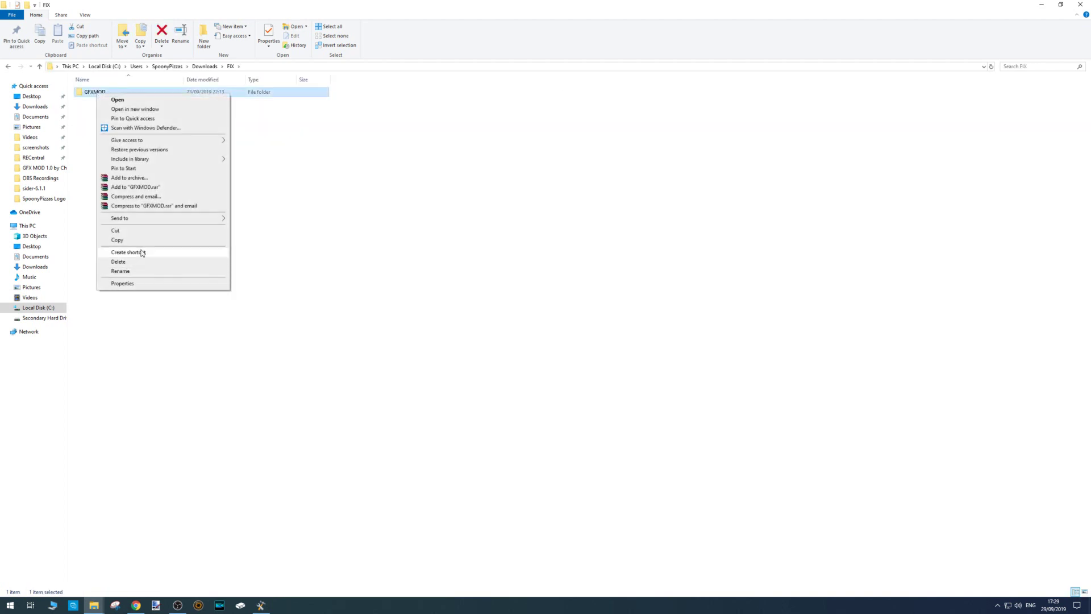
left_click(138, 241)
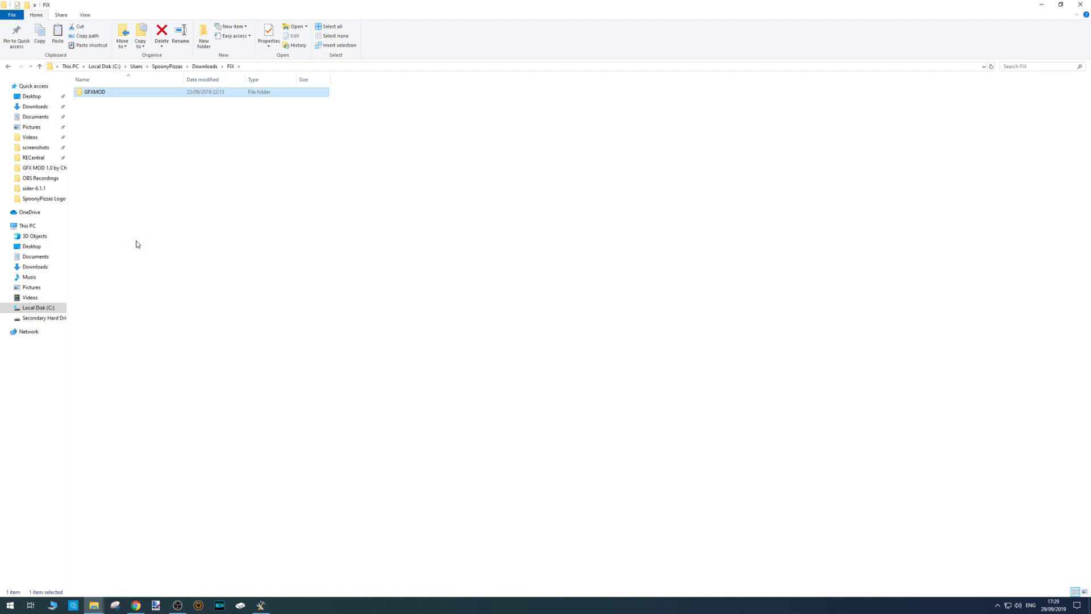
- Paste the fix's GFXMOD into sider-6.1.1, replacing existing files, then go up to eFootball PES 2020
left_click(43, 188)
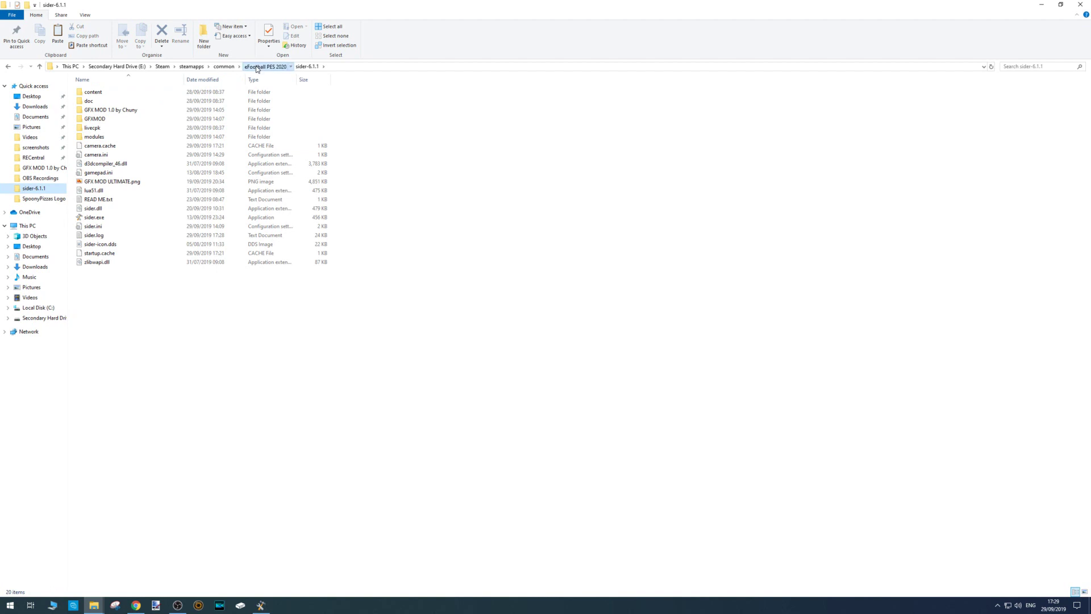
left_click(263, 67)
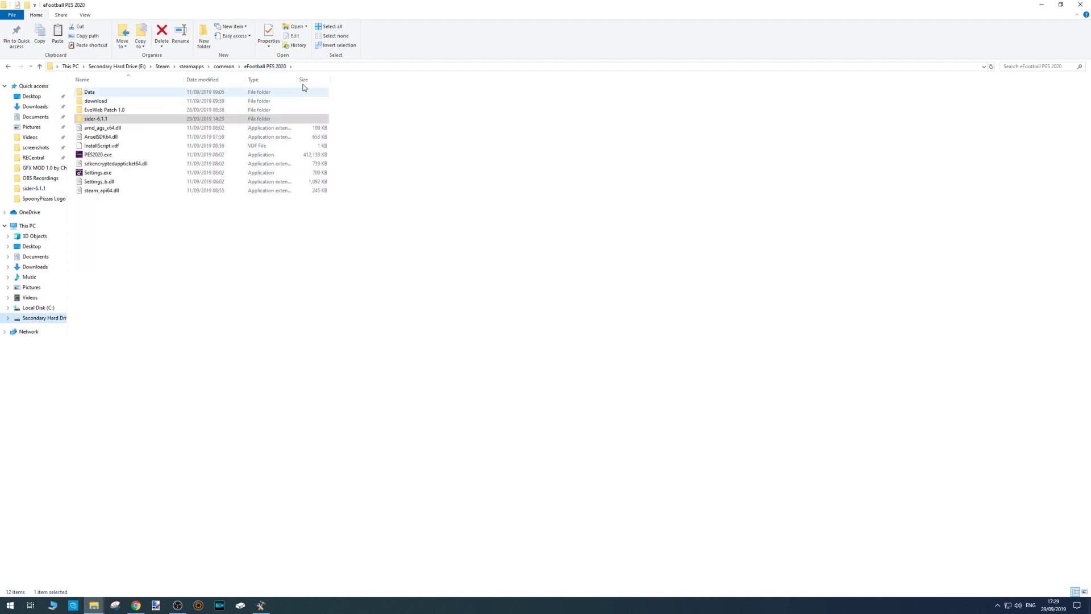
double_click(96, 118)
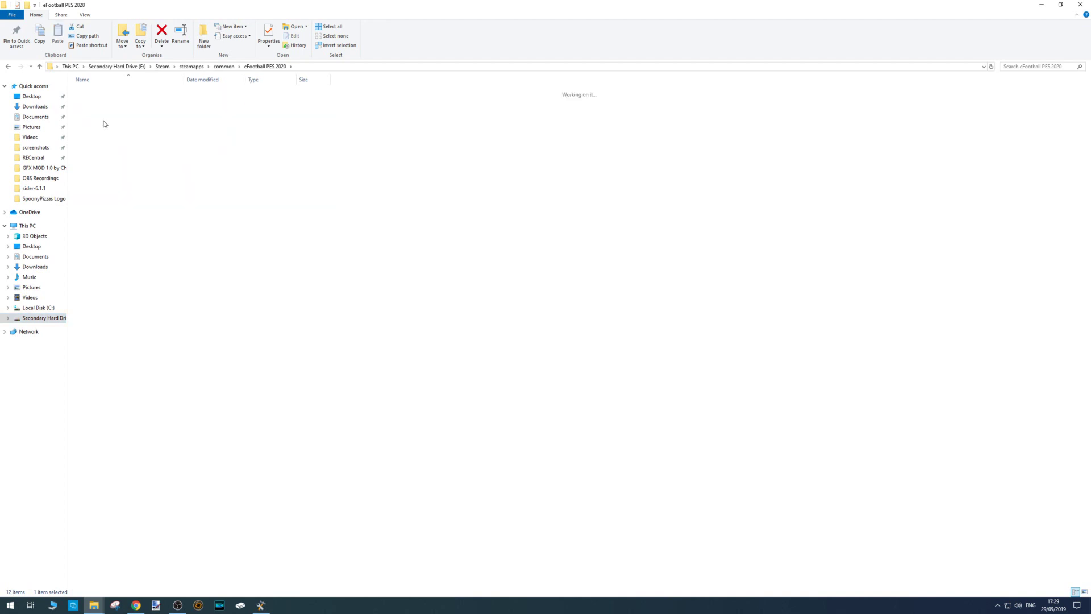
right_click(105, 284)
left_click(124, 339)
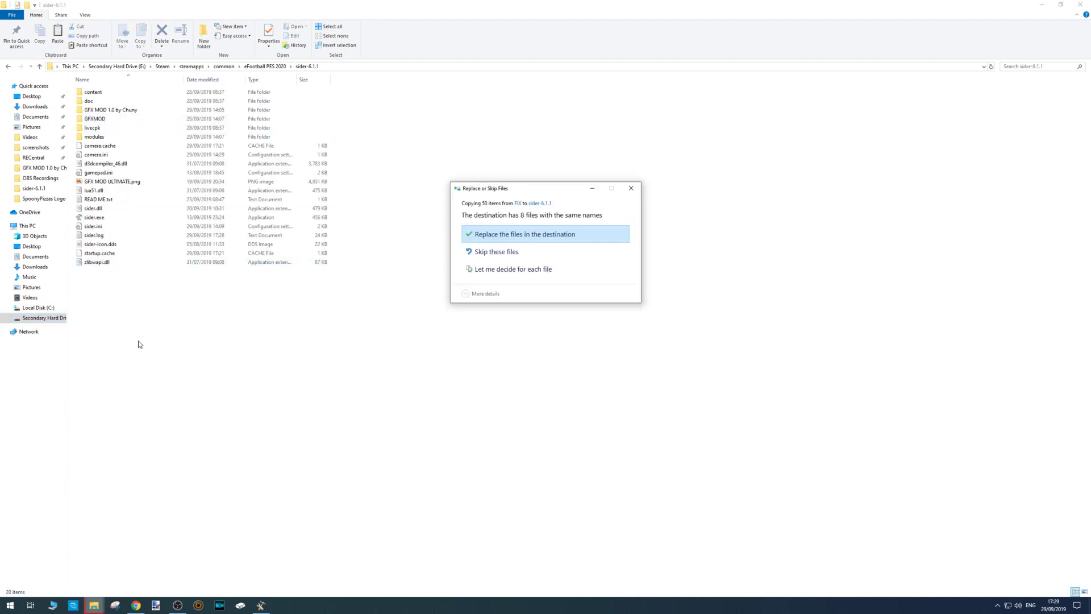
left_click(524, 237)
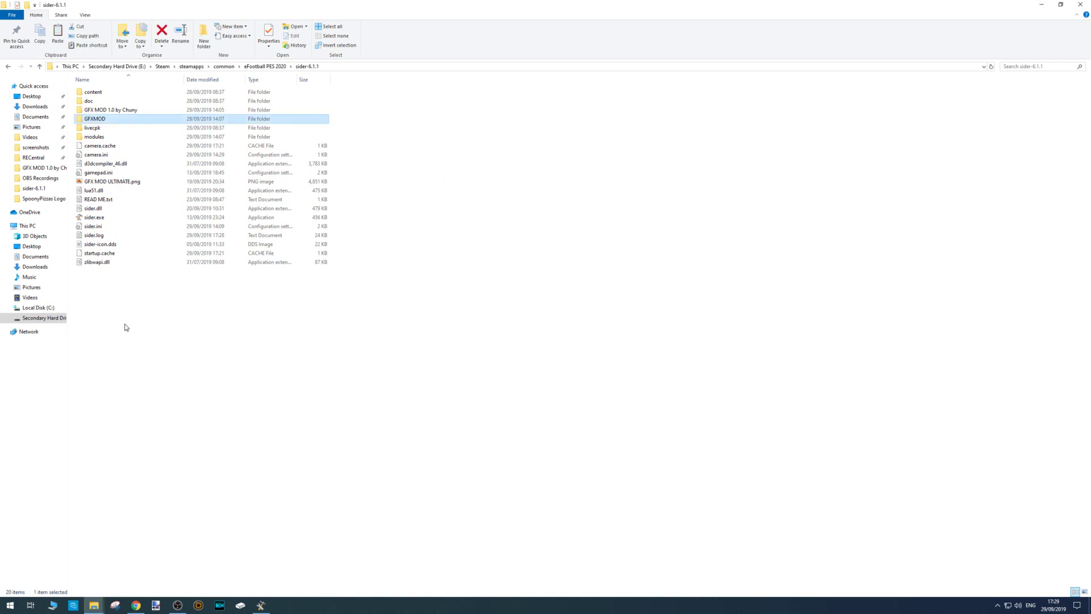
left_click(114, 302)
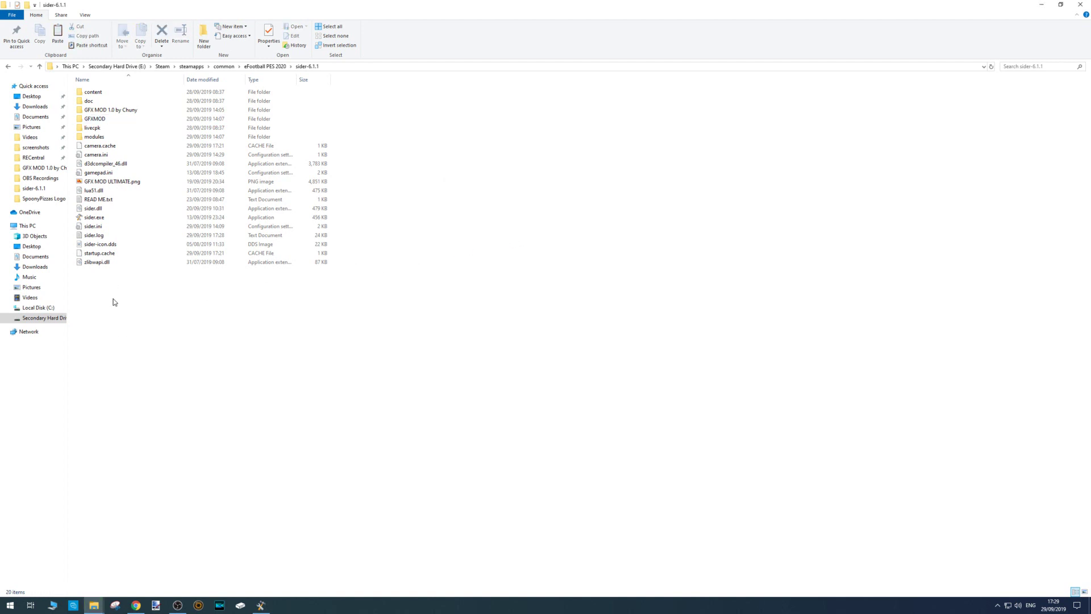
left_click(265, 67)
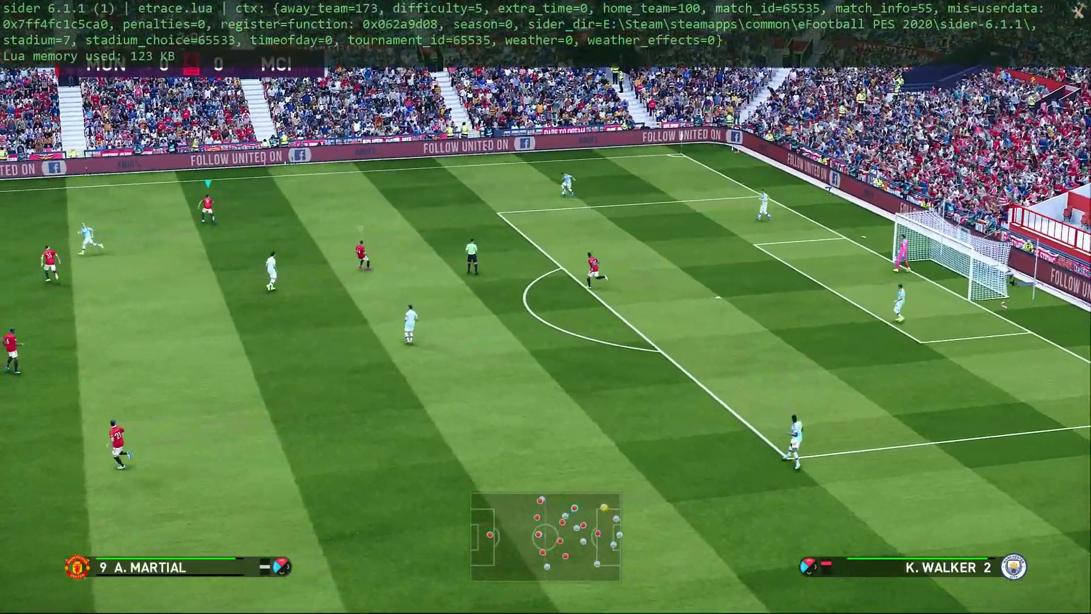
- Cycle the in-match sider overlay from etrace.lua to the camera.lua module
key("1")
key("1")
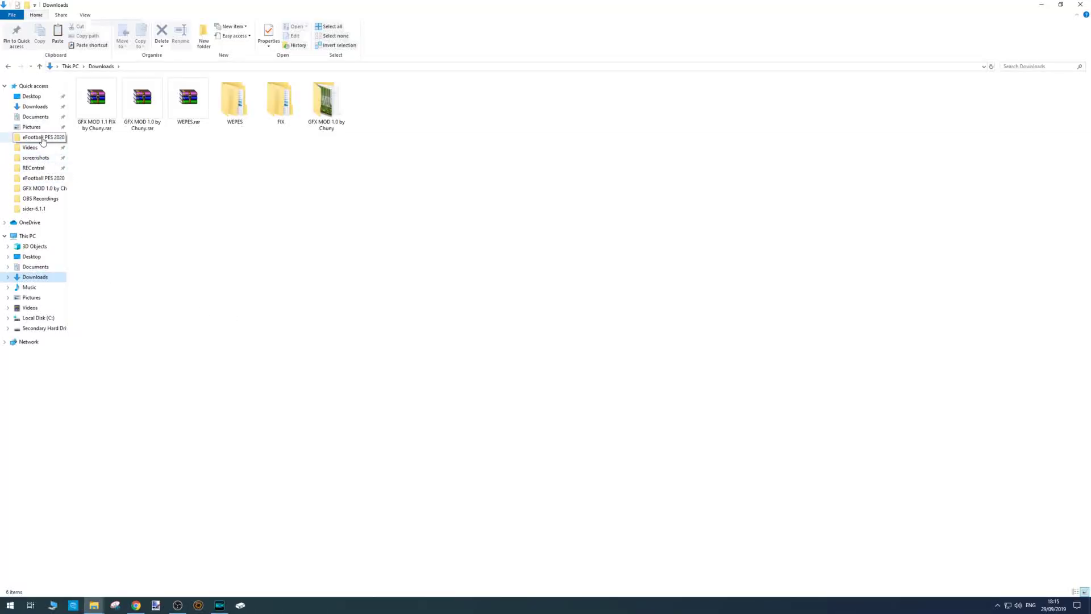
- Open gamepad.ini from the eFootball PES 2020\sider-6.1.1 folder in Notepad
left_click(42, 139)
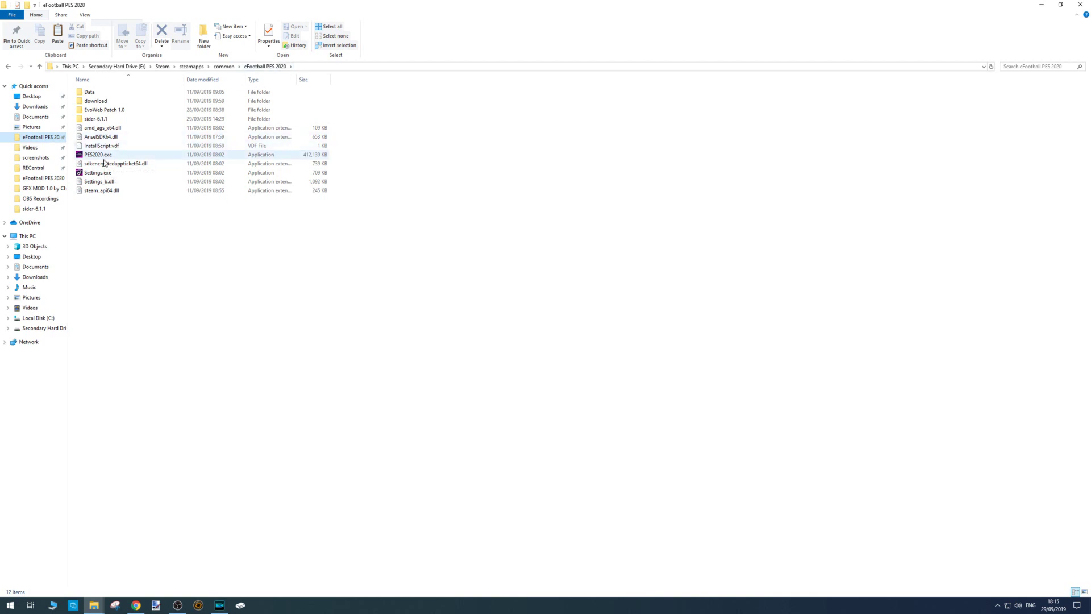
double_click(95, 122)
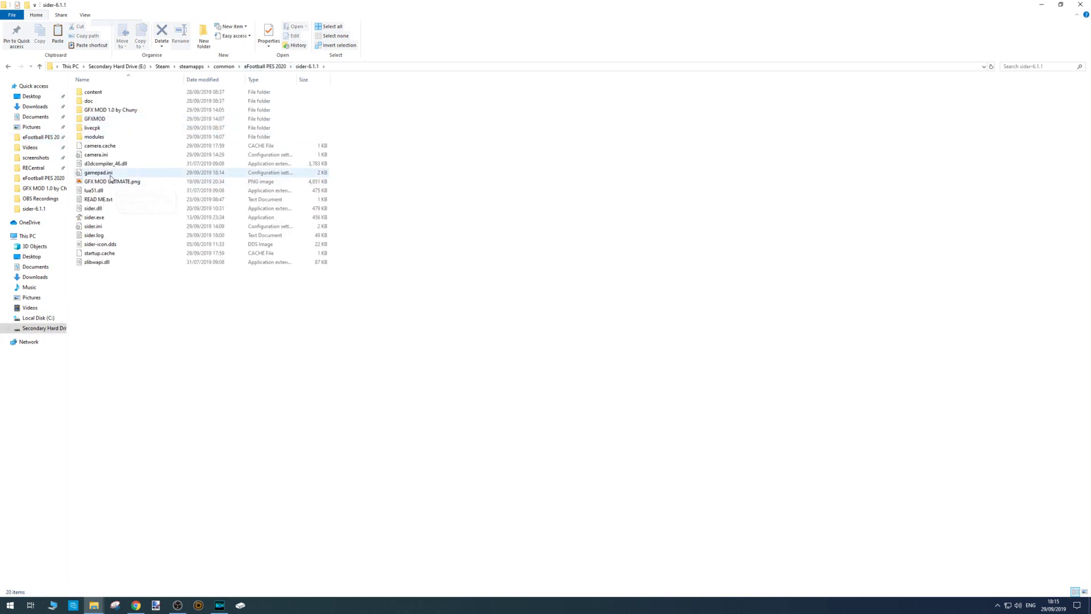
double_click(100, 174)
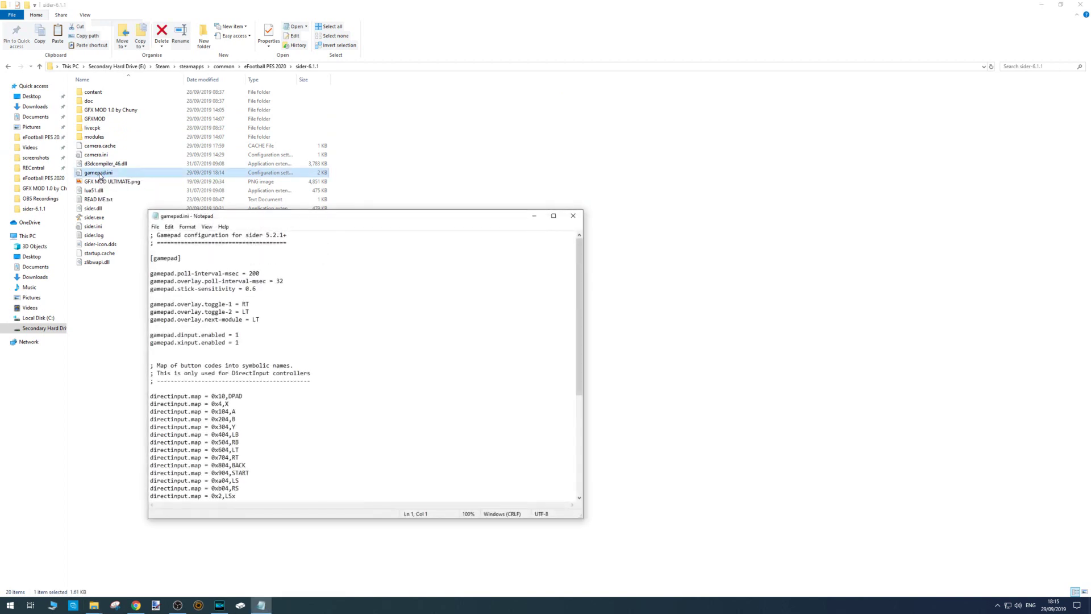
- Change gamepad.dinput.enabled and gamepad.xinput.enabled from 1 to 0, then save and close gamepad.ini
left_click_drag(246, 337, 134, 337)
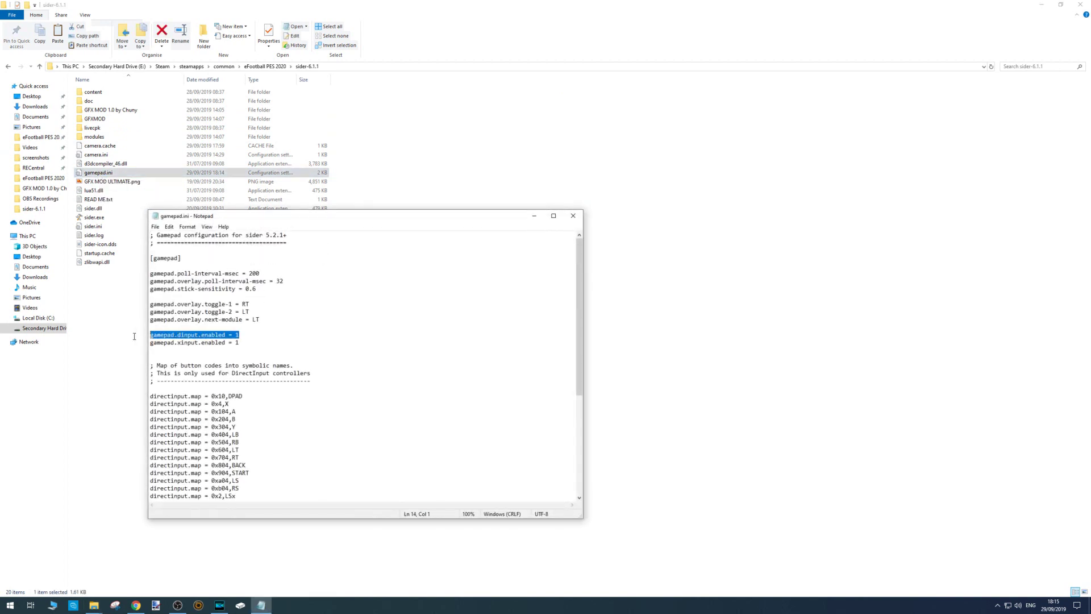
left_click_drag(243, 345, 144, 343)
left_click(242, 335)
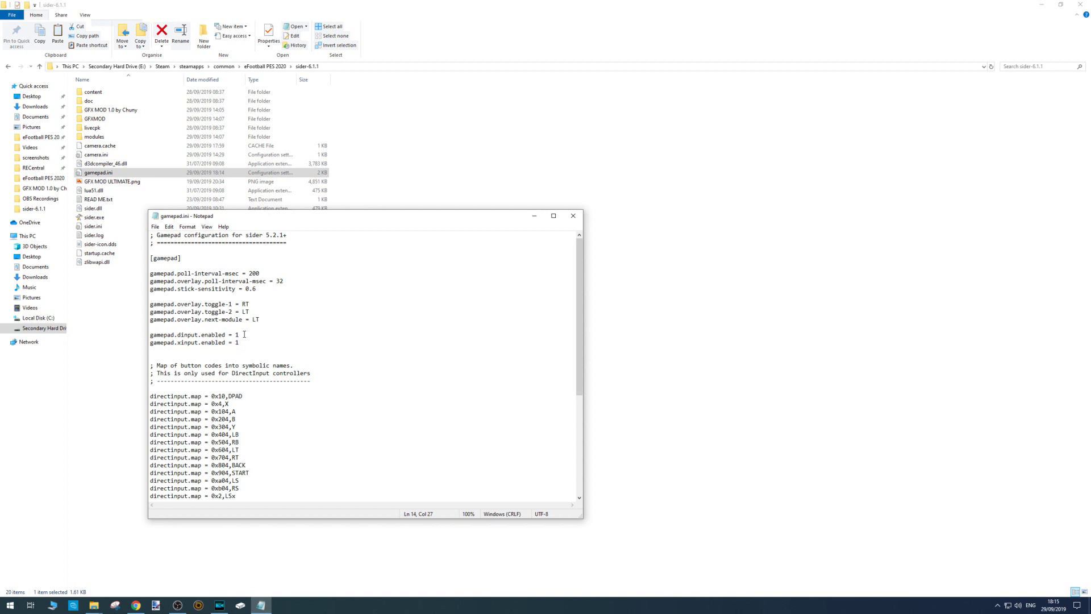
key("BackSpace")
type("0")
left_click(154, 227)
left_click(170, 265)
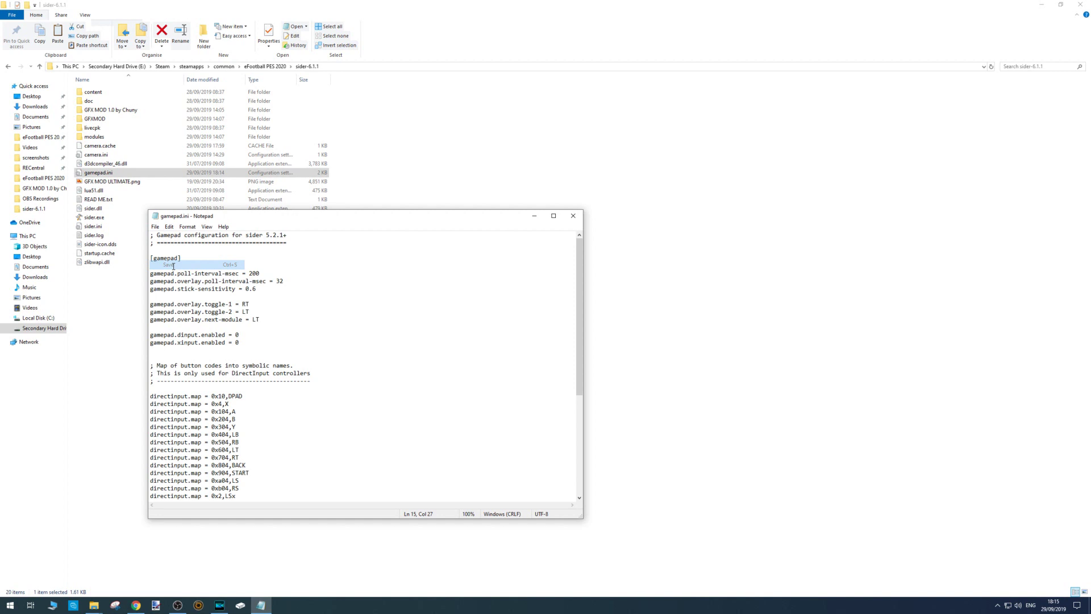
left_click(535, 216)
left_click(131, 308)
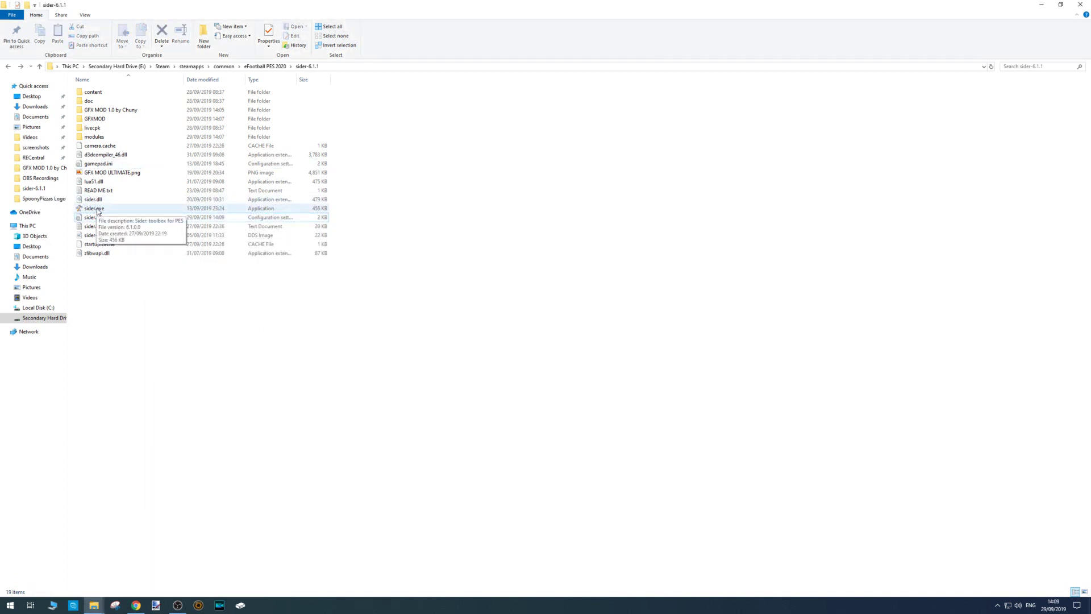
- Launch sider.exe and minimise the Sider 6 window
double_click(97, 210)
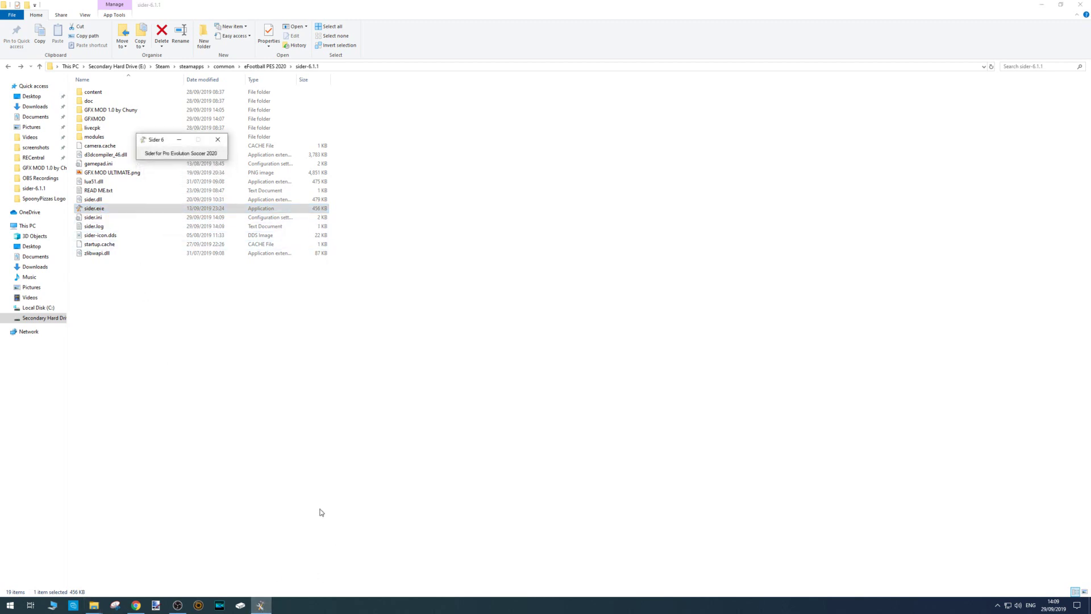
left_click_drag(167, 142, 520, 190)
left_click(533, 189)
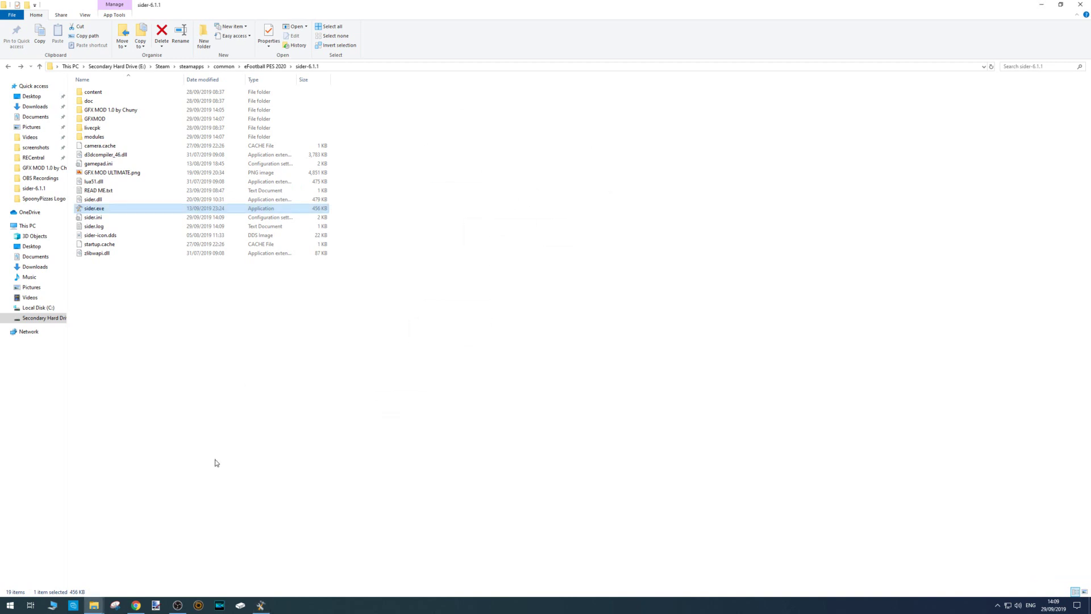
- Start the game with PES2020.exe from the eFootball PES 2020 folder
left_click(247, 399)
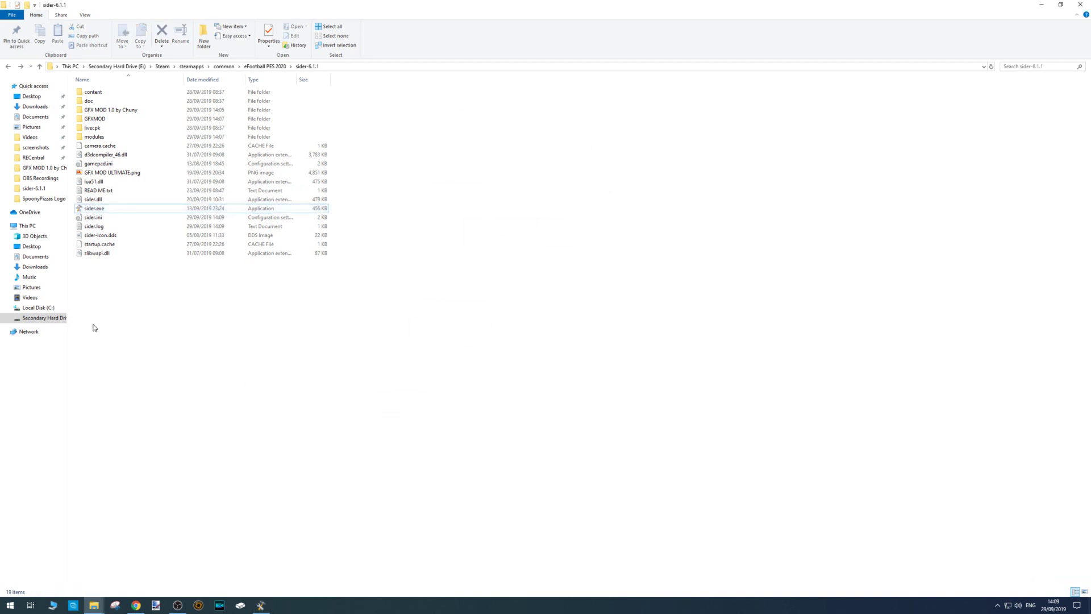
left_click(265, 66)
double_click(99, 154)
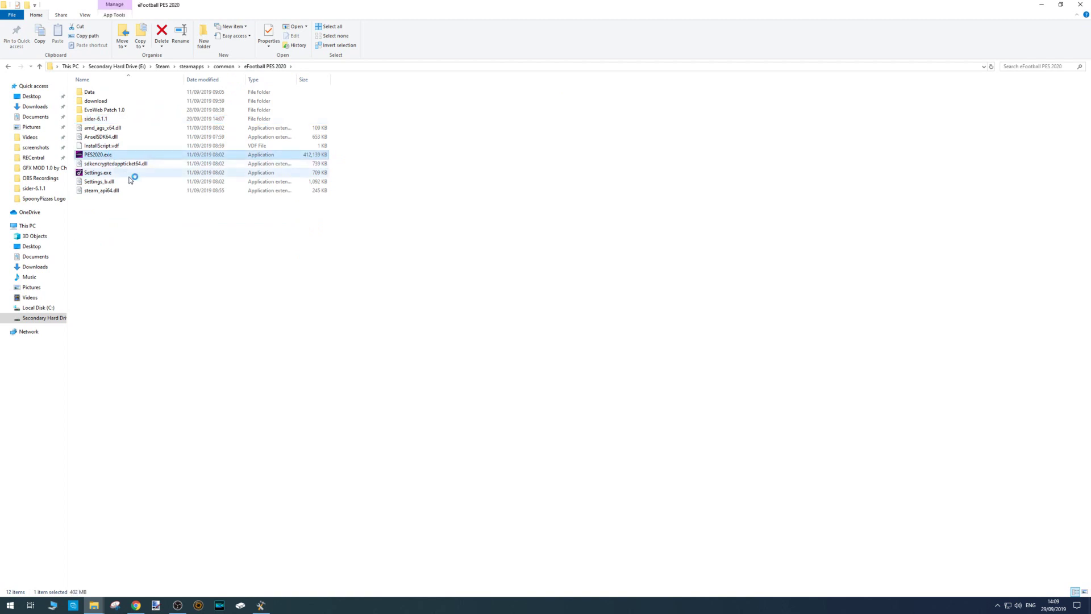